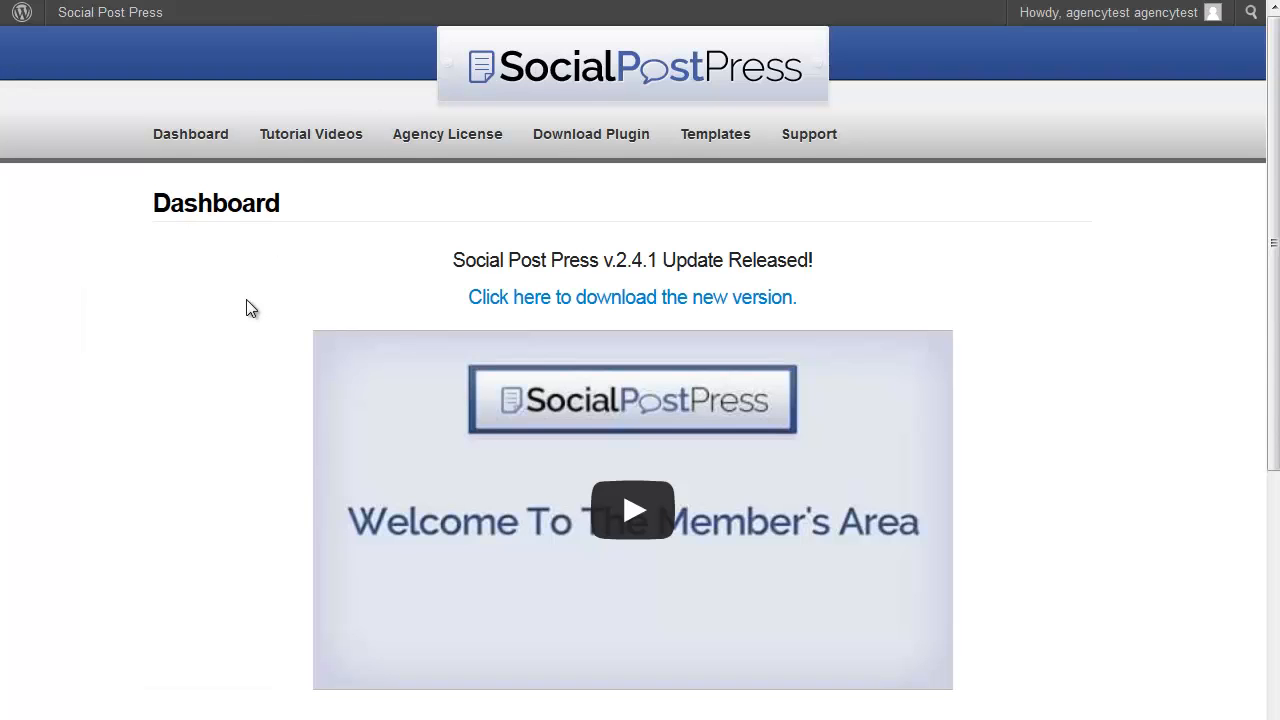
{"action": "left_click", "coordinate": [452, 142]}
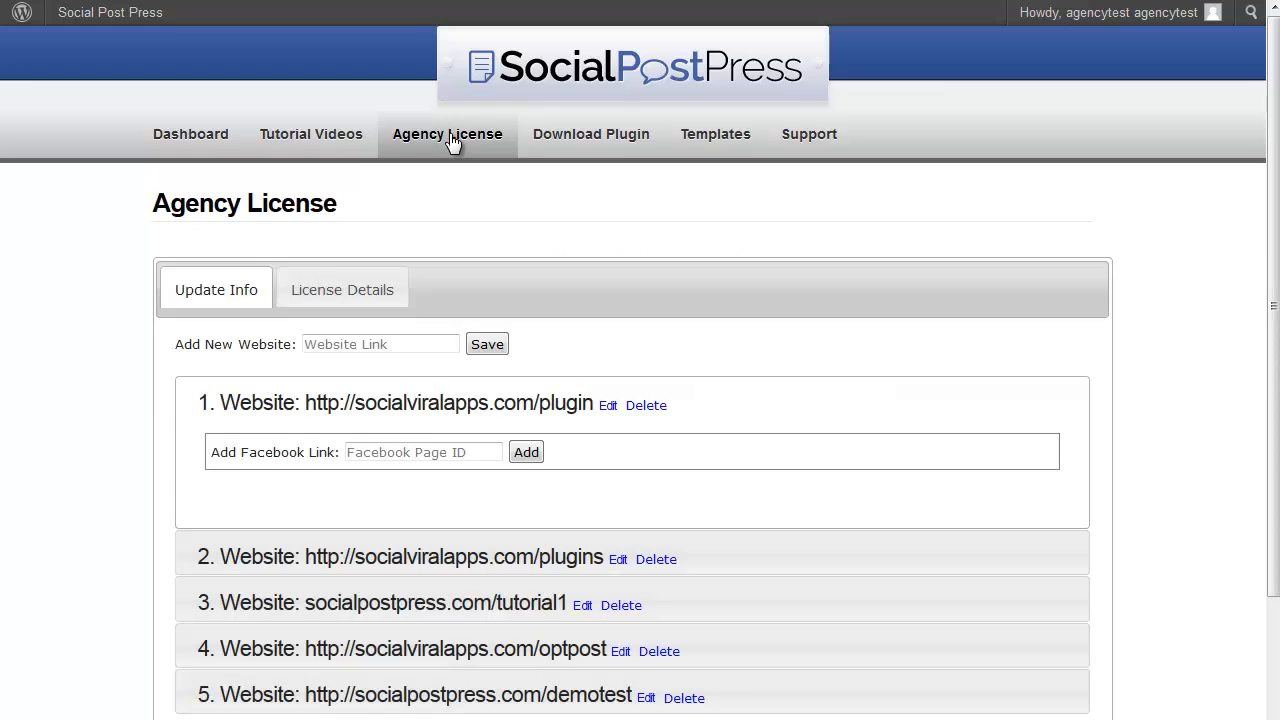
{"action": "scroll", "coordinate": [706, 335], "scroll_direction": "down", "scroll_amount": 2}
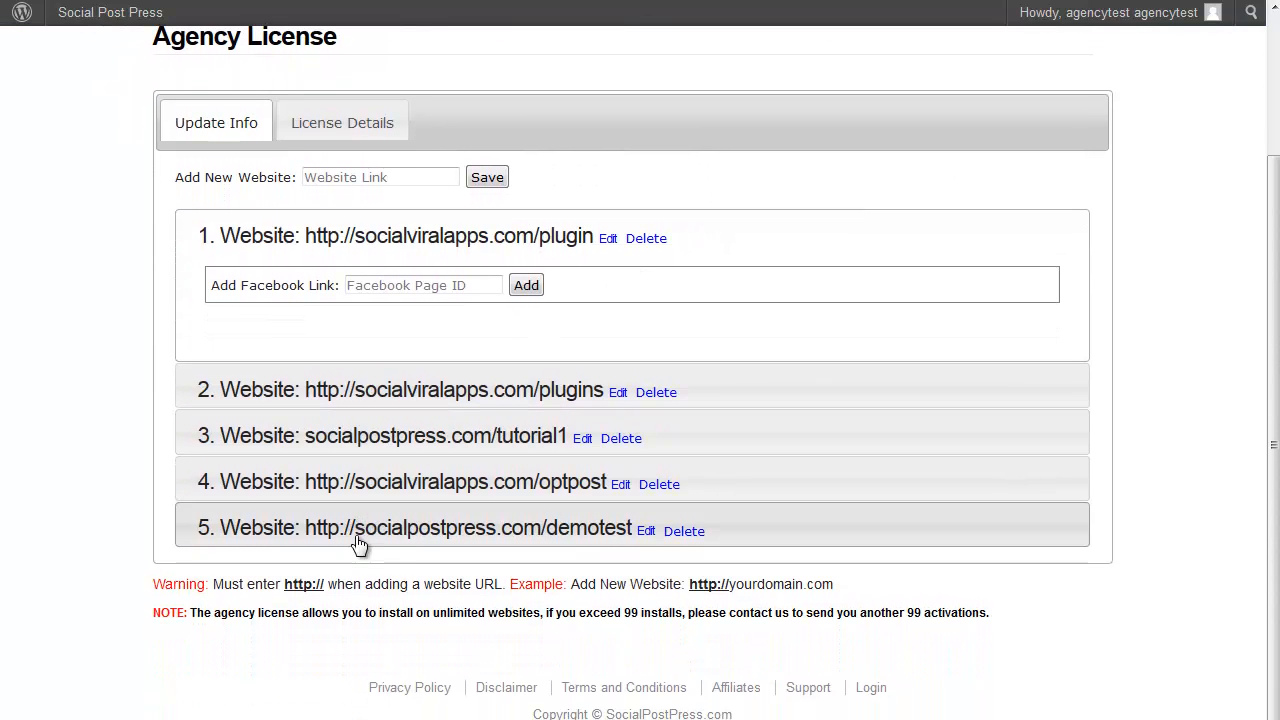
{"action": "left_click", "coordinate": [372, 533]}
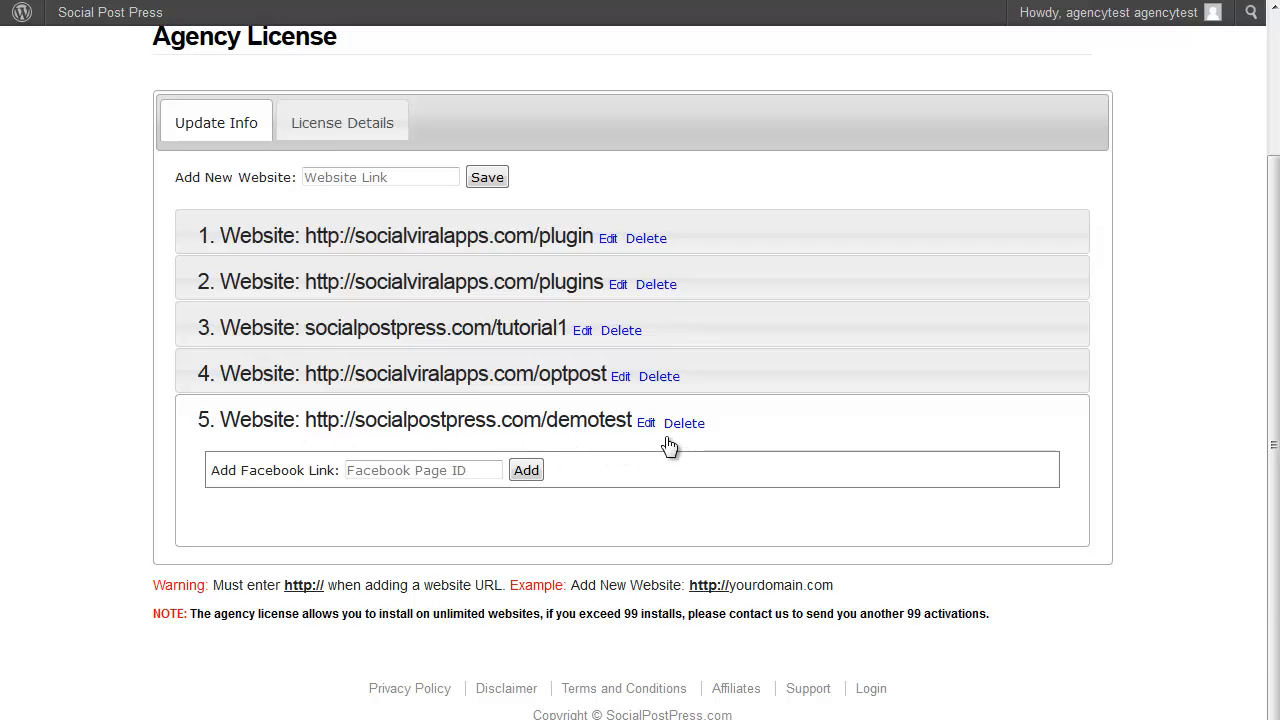
- Switch to the New Movie Trailers Facebook page and open its page editing settings to look up the page ID
{"action": "left_click", "coordinate": [401, 470]}
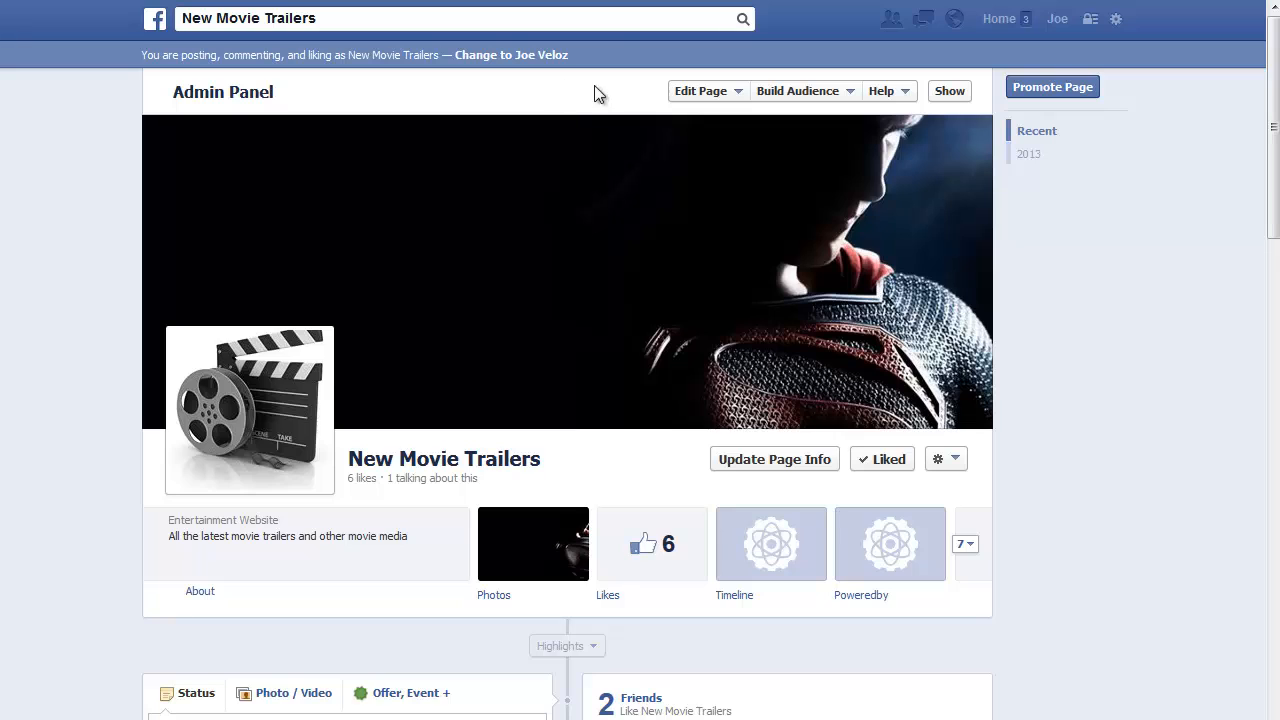
{"action": "left_click", "coordinate": [716, 97]}
{"action": "left_click", "coordinate": [726, 118]}
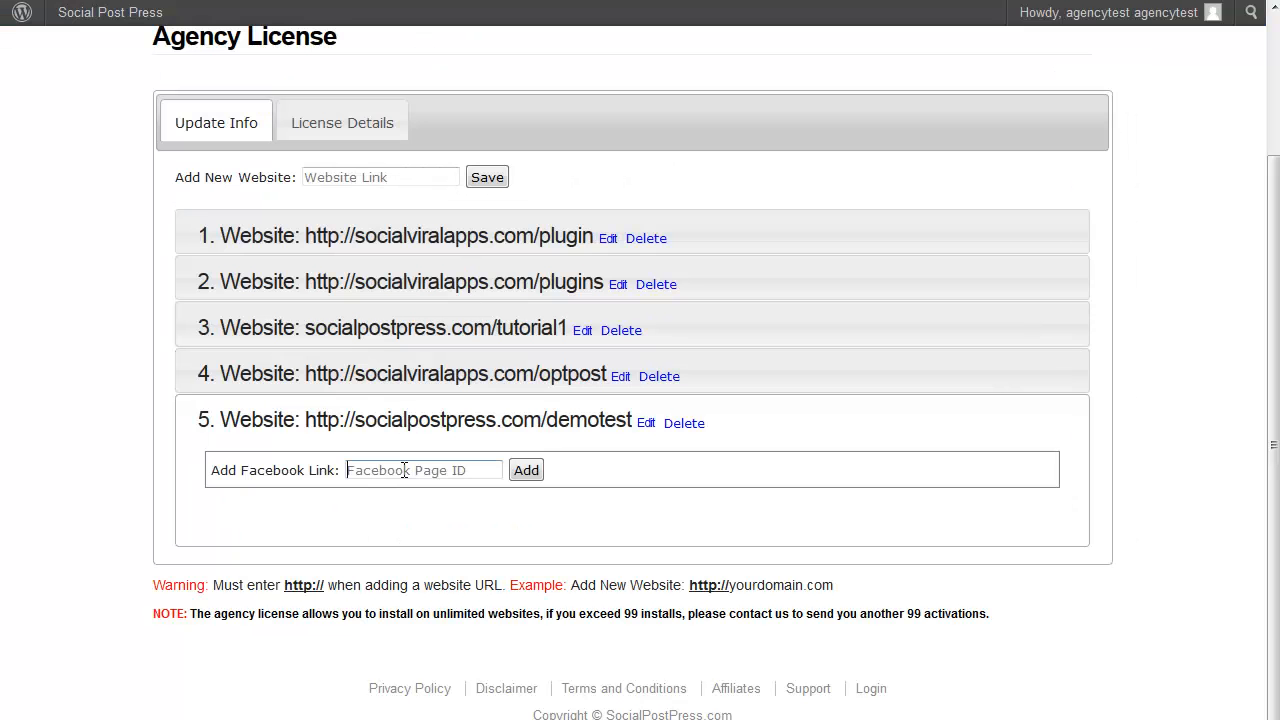
- Add the Facebook page ID movietrailersforeveryone to the demotest website's license entry, and reopen that entry
{"action": "left_click", "coordinate": [404, 468]}
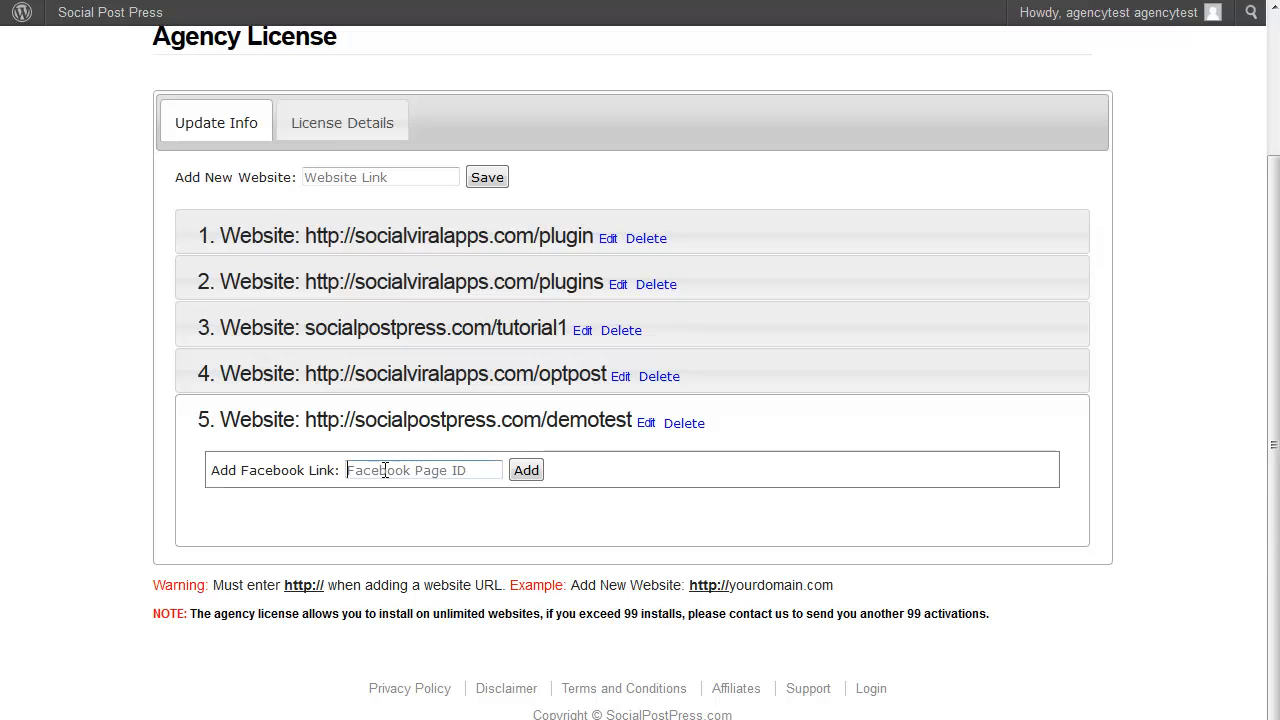
{"action": "type", "text": "movietrailersforeveryone"}
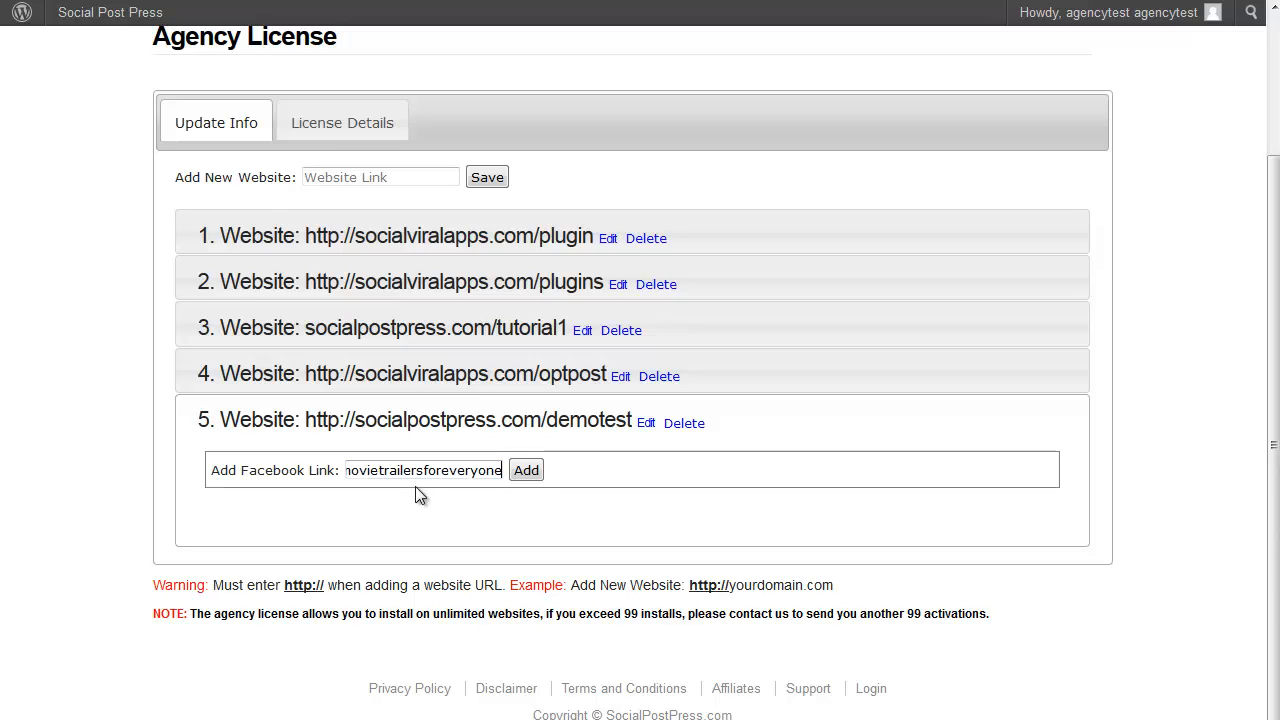
{"action": "left_click", "coordinate": [526, 470]}
{"action": "scroll", "coordinate": [766, 428], "scroll_direction": "down", "scroll_amount": 3}
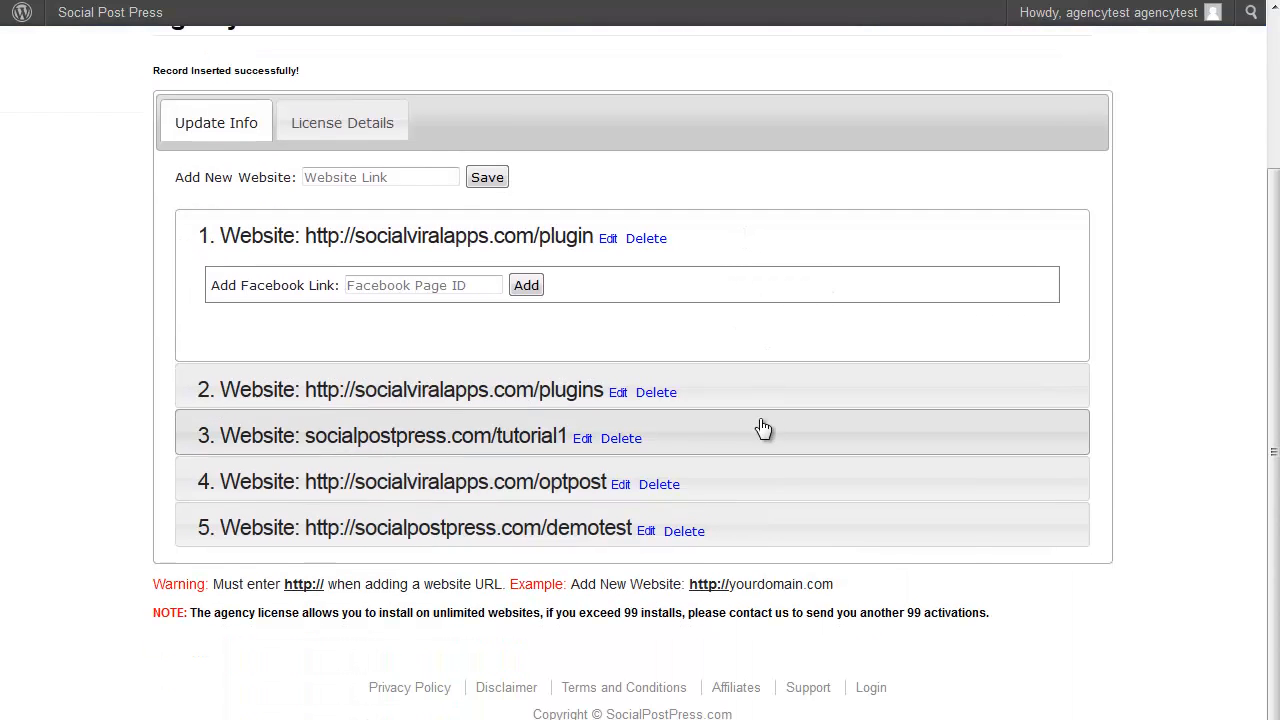
{"action": "left_click", "coordinate": [401, 538]}
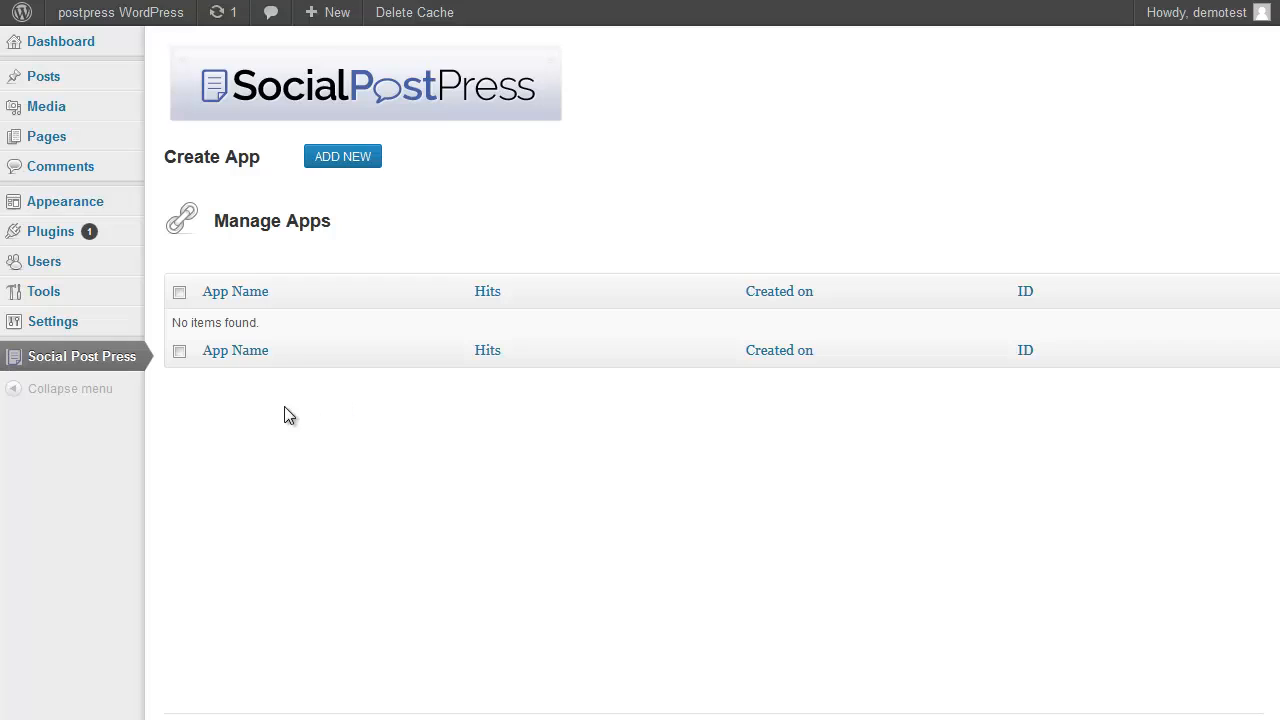
- In the demotest site's WordPress admin, create and publish a Social Post Press app named "X-Men Trailer"
{"action": "left_click", "coordinate": [343, 158]}
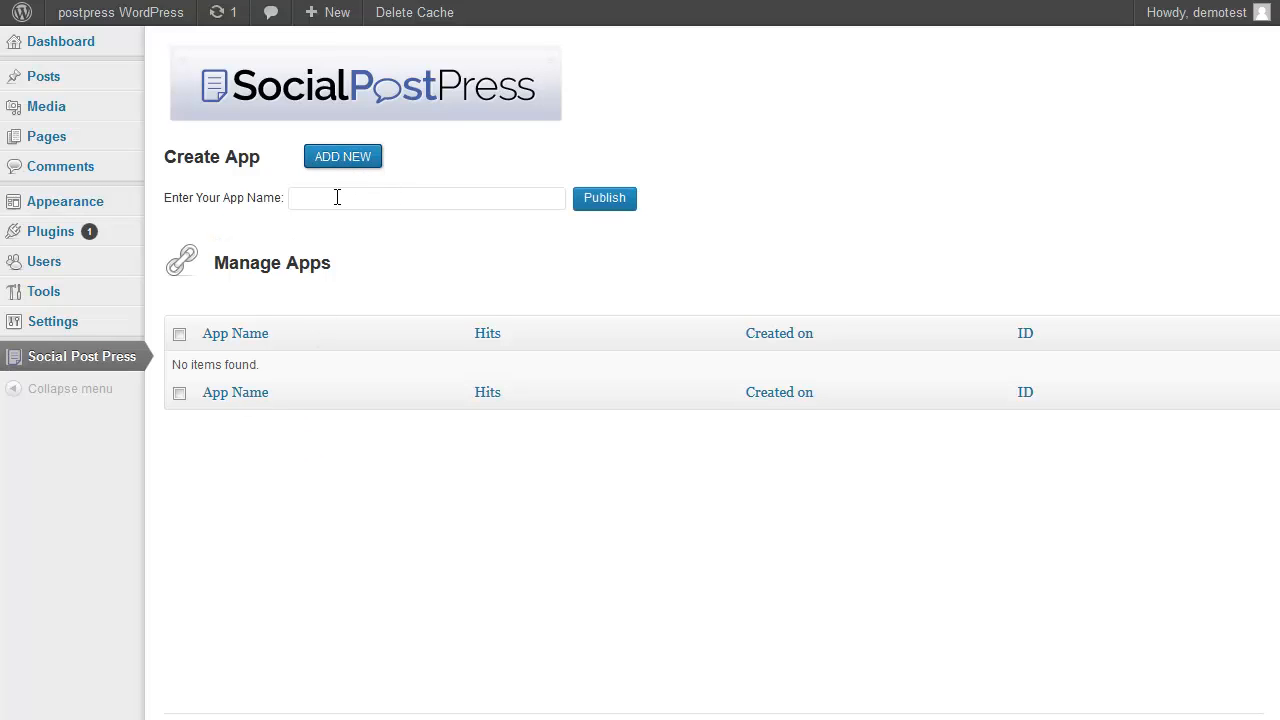
{"action": "left_click", "coordinate": [336, 197]}
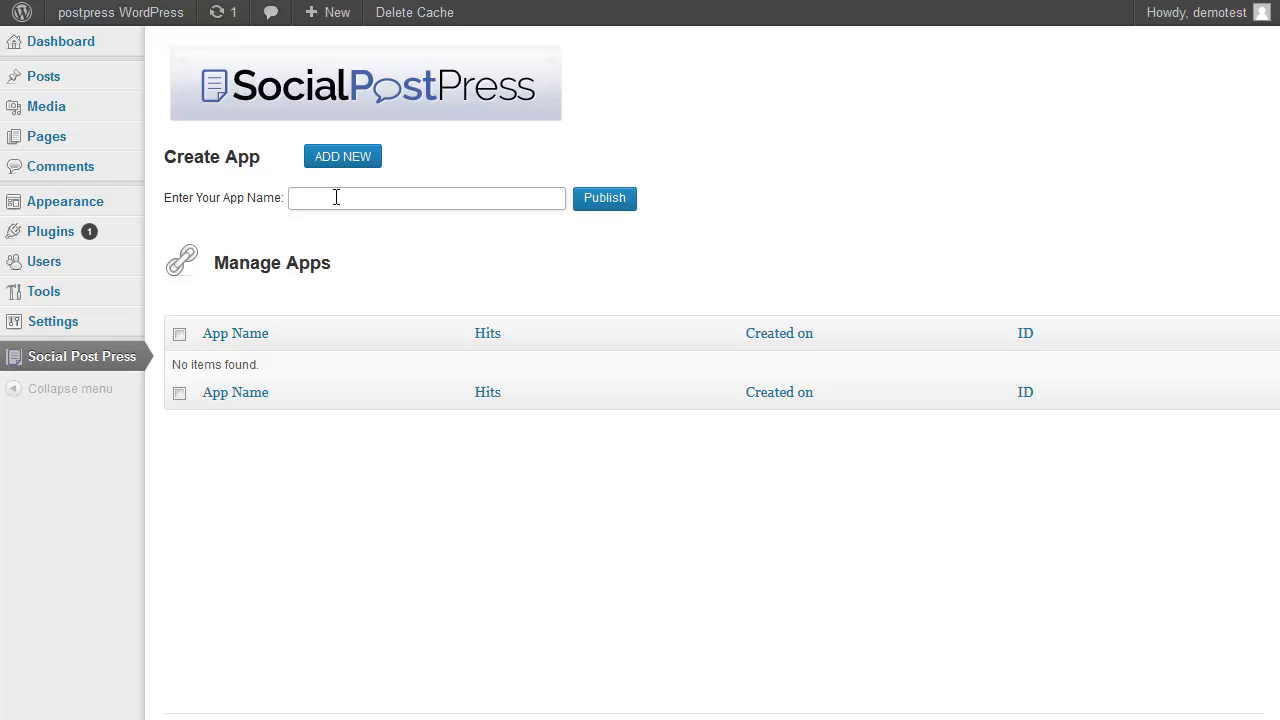
{"action": "type", "text": "X-Men Trailer"}
{"action": "left_click", "coordinate": [603, 200]}
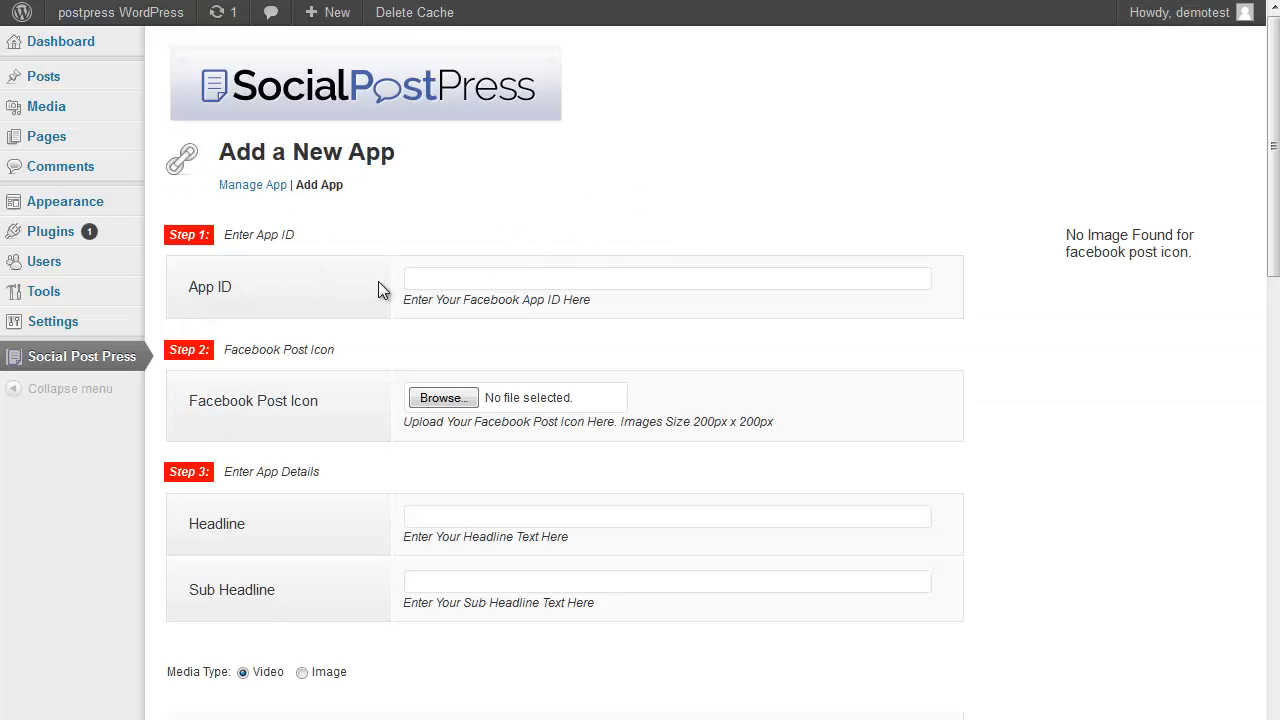
- Switch to Facebook Developers and create a new app named Sppdemotest, leaving its namespace blank and its category as Other
{"action": "left_click", "coordinate": [473, 284]}
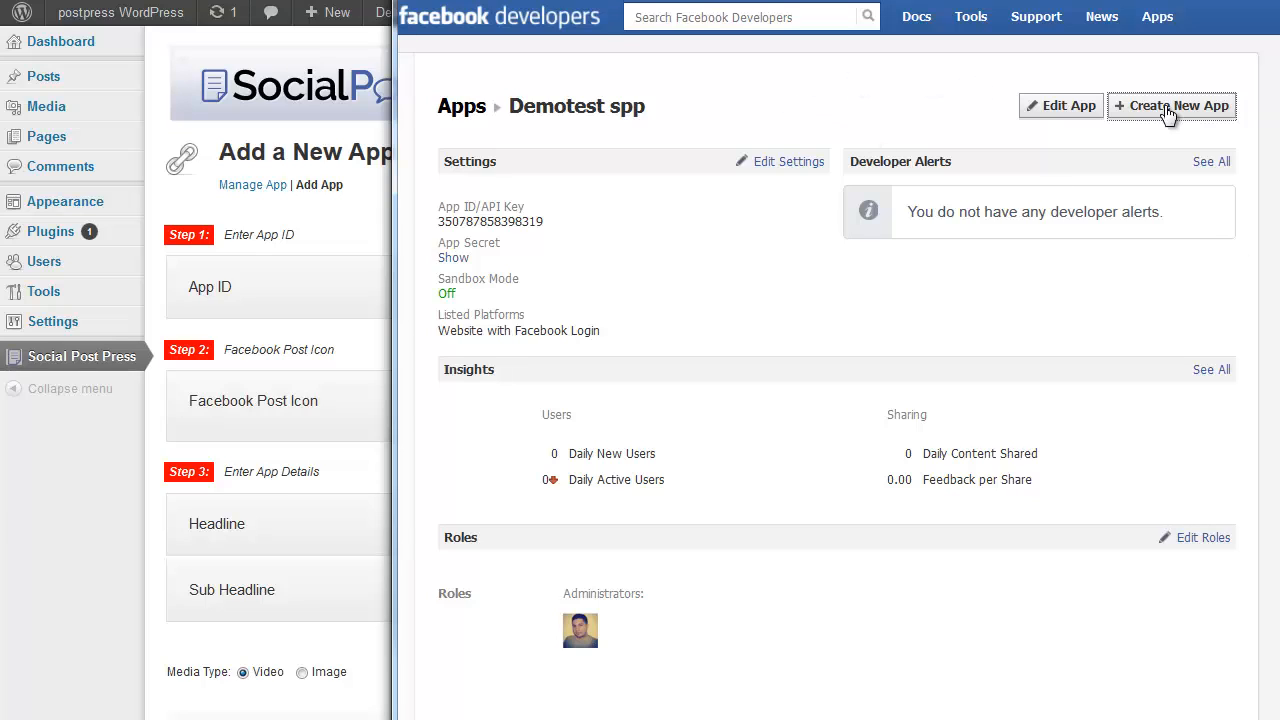
{"action": "left_click", "coordinate": [1168, 110]}
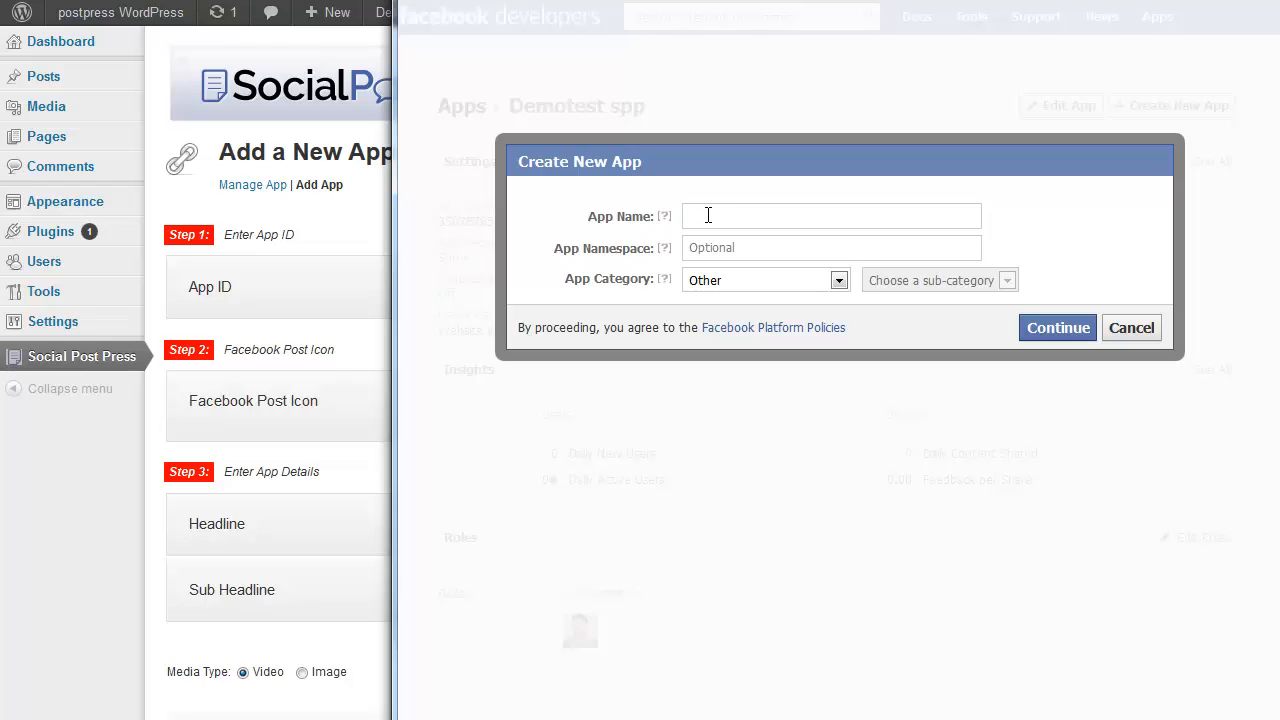
{"action": "type", "text": "Sppdemotest"}
{"action": "left_click", "coordinate": [1052, 330]}
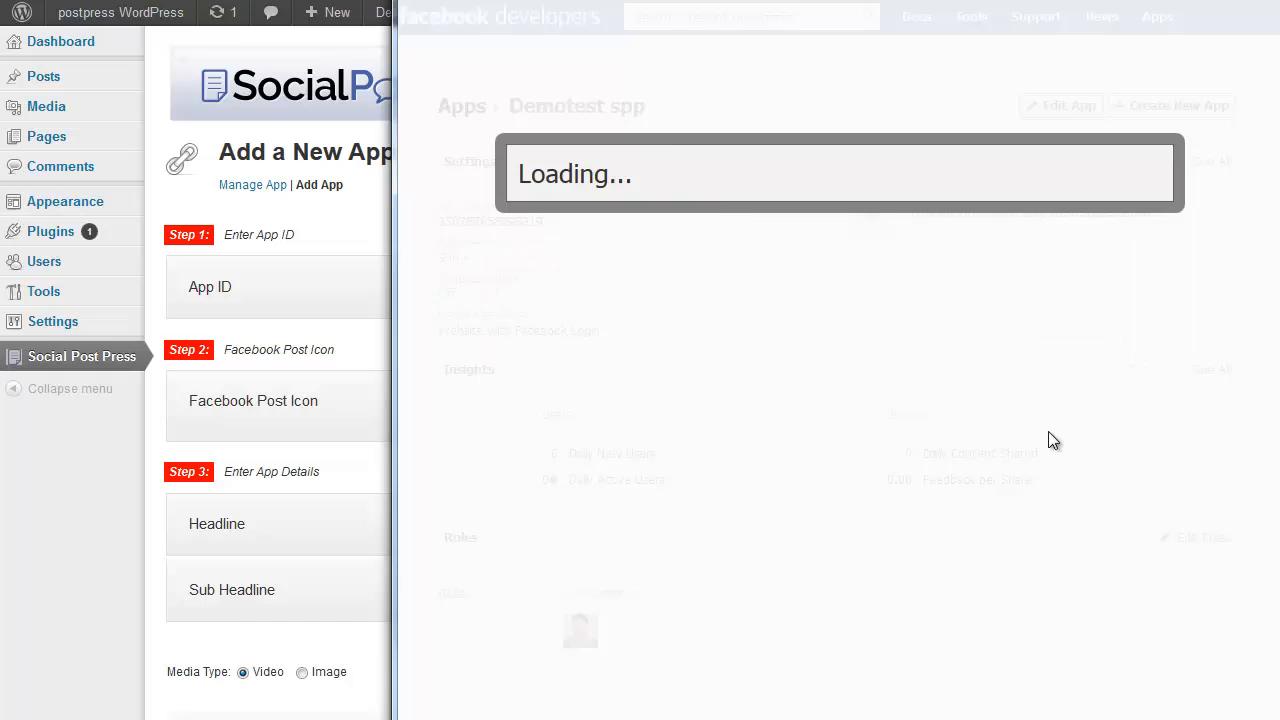
- Disable sandbox mode for the Sppdemotest app and set its app domain to socialpostpress.com
{"action": "scroll", "coordinate": [1108, 355], "scroll_direction": "down", "scroll_amount": 2}
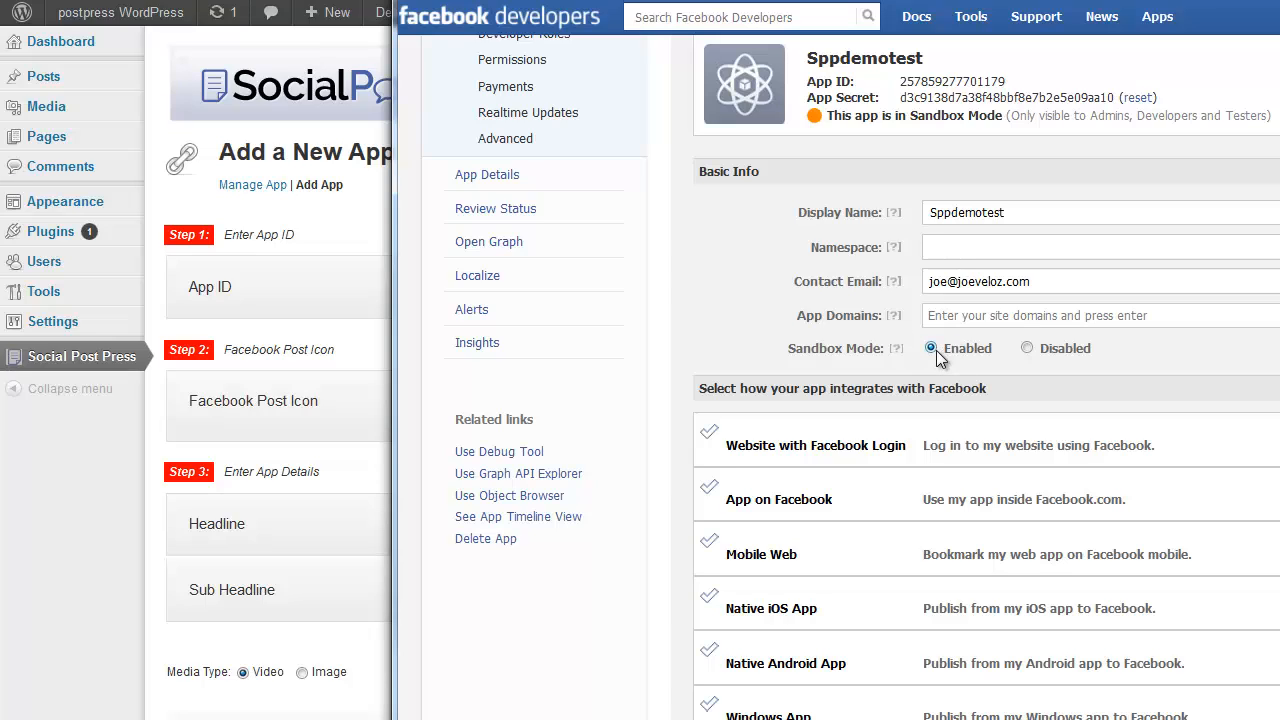
{"action": "left_click", "coordinate": [1029, 348]}
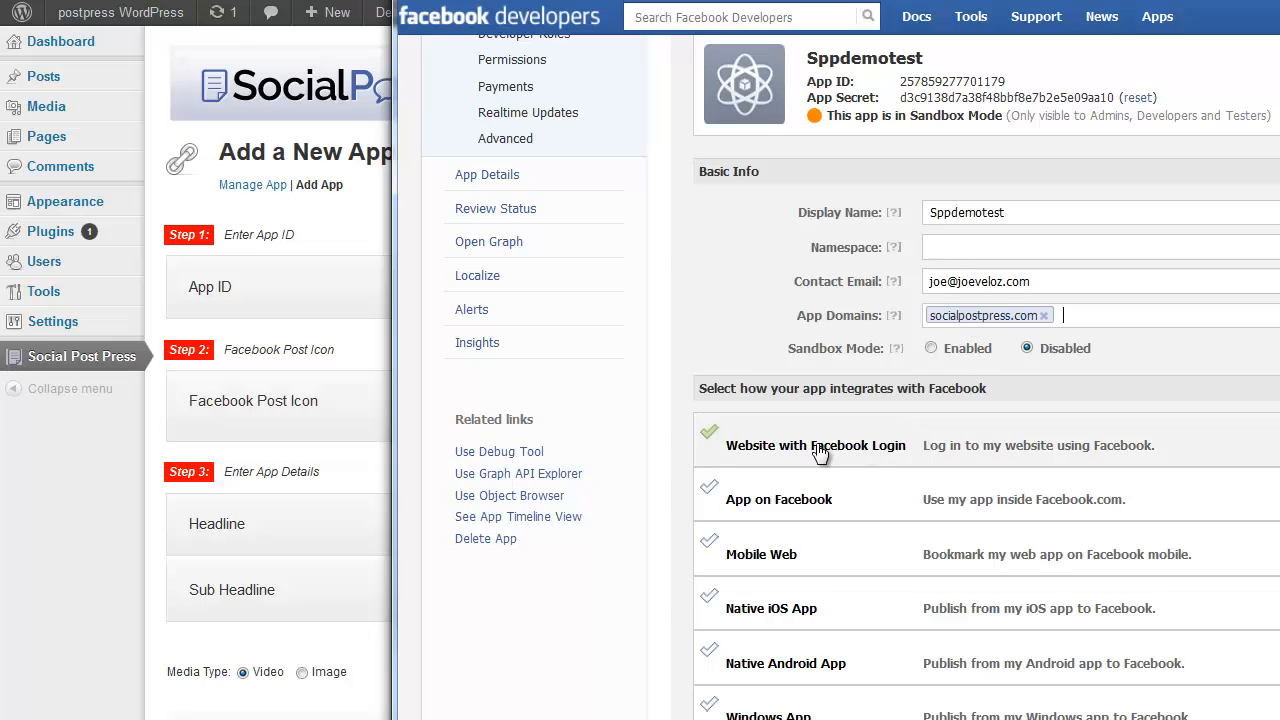
{"action": "left_click", "coordinate": [887, 456]}
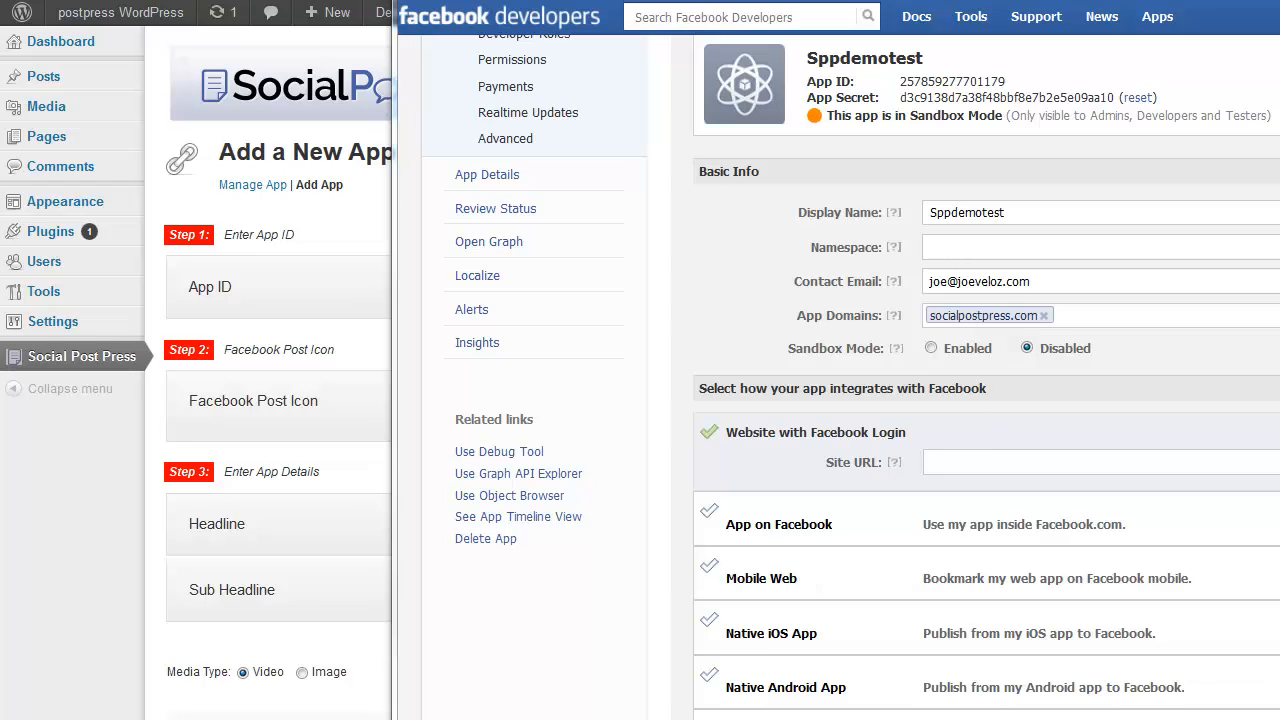
{"action": "left_click", "coordinate": [943, 461]}
{"action": "type", "text": "http://socialpostpress.com/demotest/"}
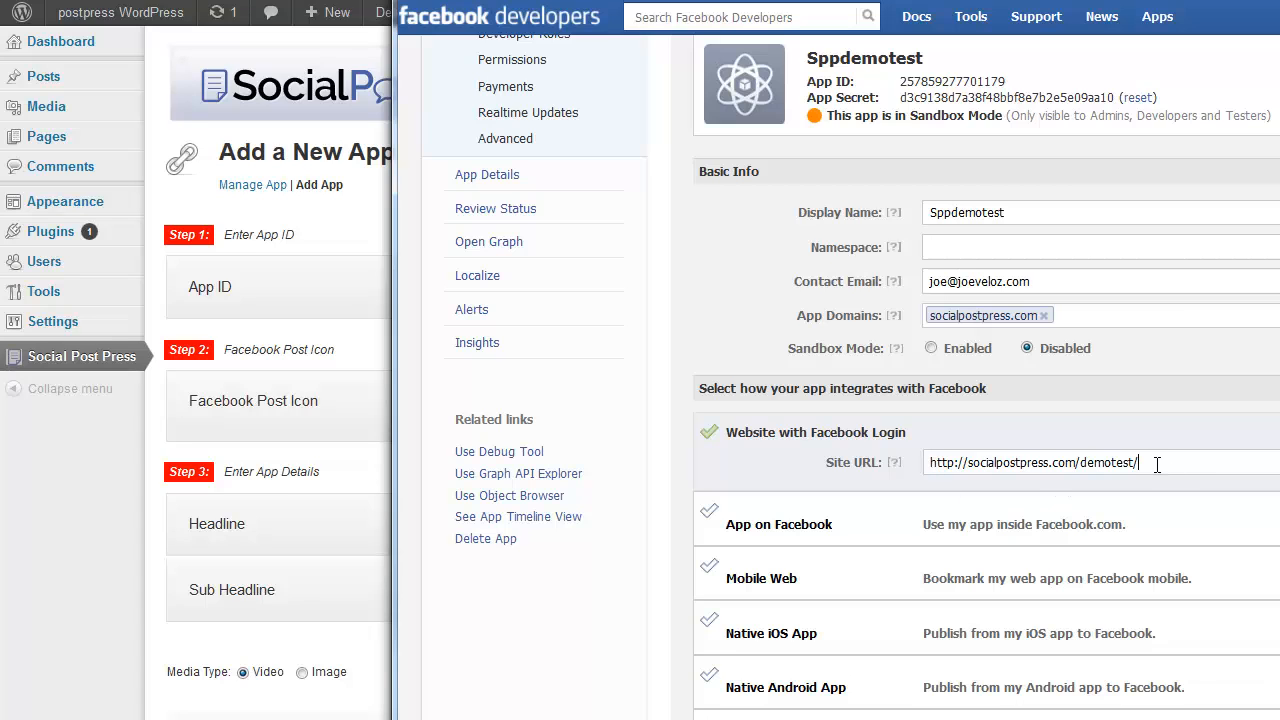
{"action": "scroll", "coordinate": [1160, 470], "scroll_direction": "down", "scroll_amount": 3}
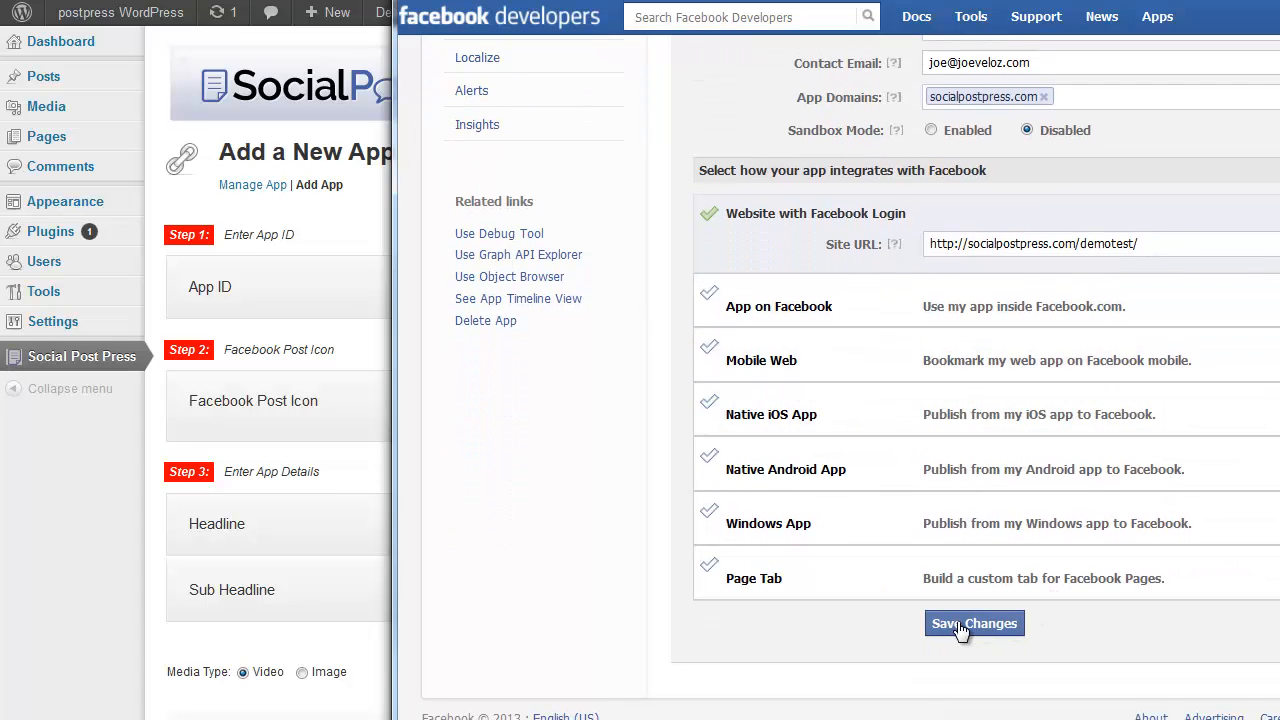
{"action": "left_click", "coordinate": [960, 625]}
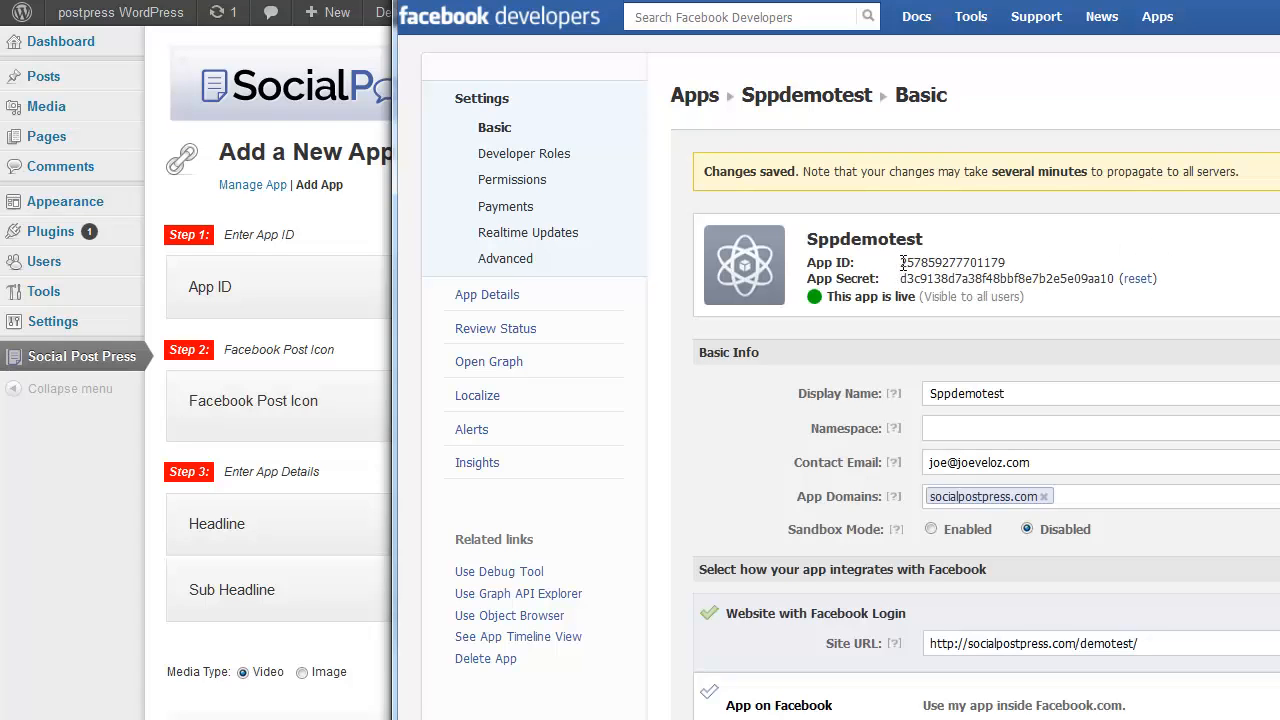
- Return to the WordPress Add a New App form and paste the Sppdemotest Facebook app's ID into the App ID field
{"action": "left_click", "coordinate": [335, 217]}
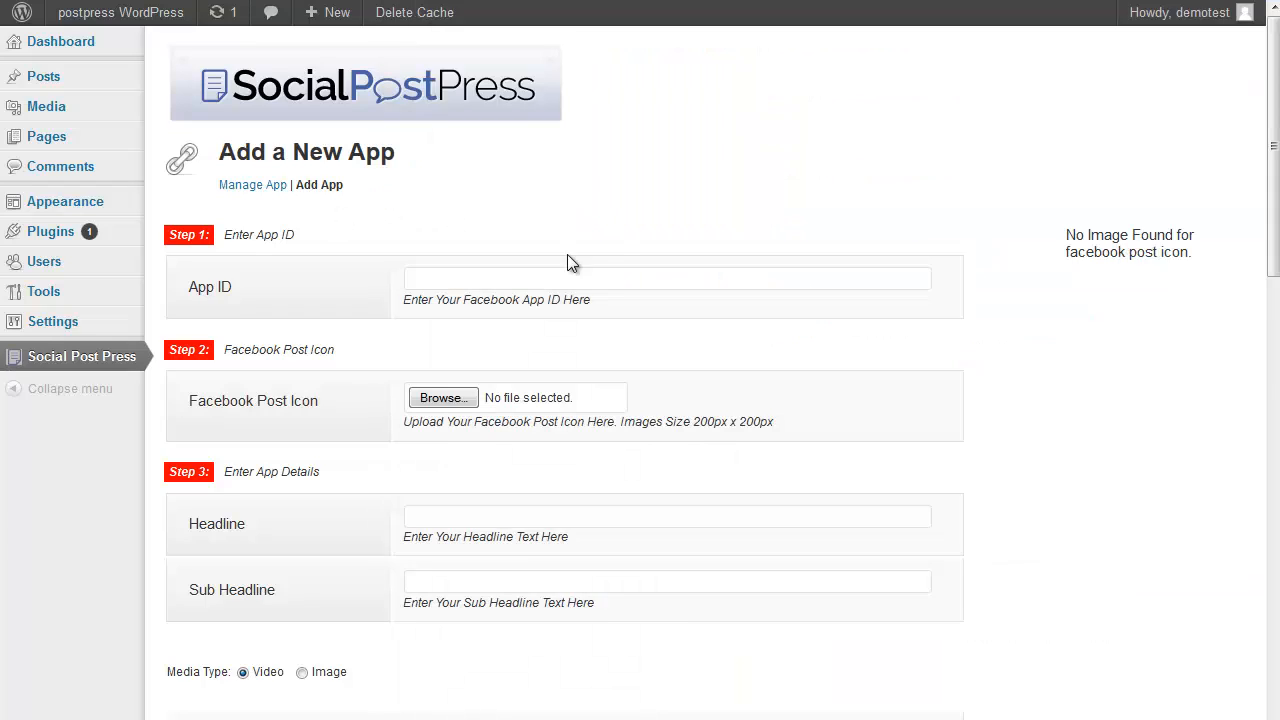
{"action": "left_click", "coordinate": [443, 278]}
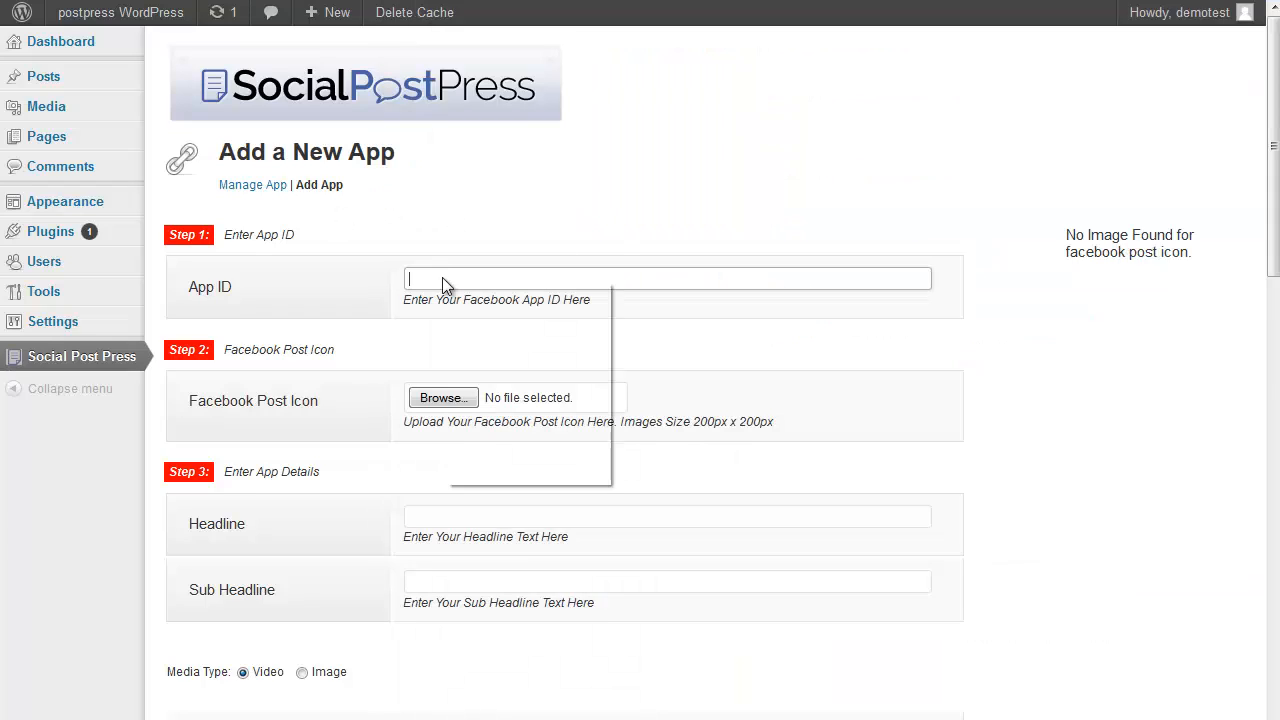
{"action": "right_click", "coordinate": [442, 278]}
{"action": "left_click", "coordinate": [507, 359]}
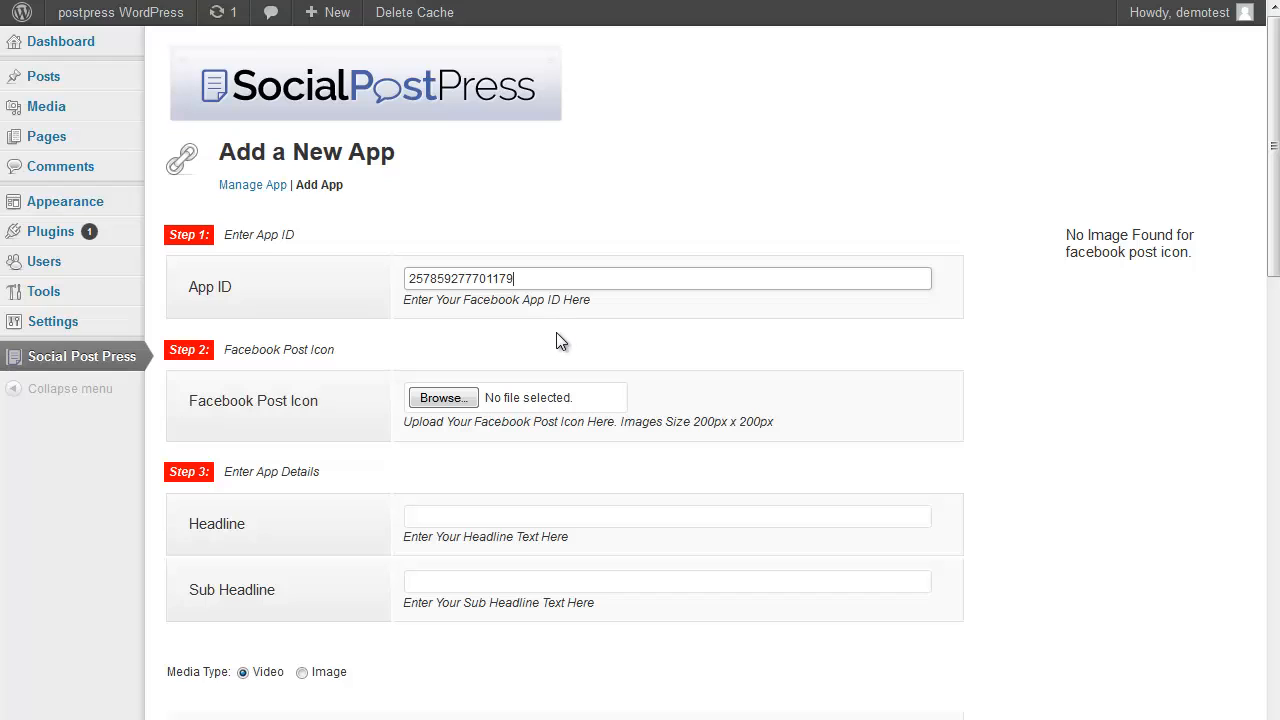
{"action": "left_click", "coordinate": [510, 346]}
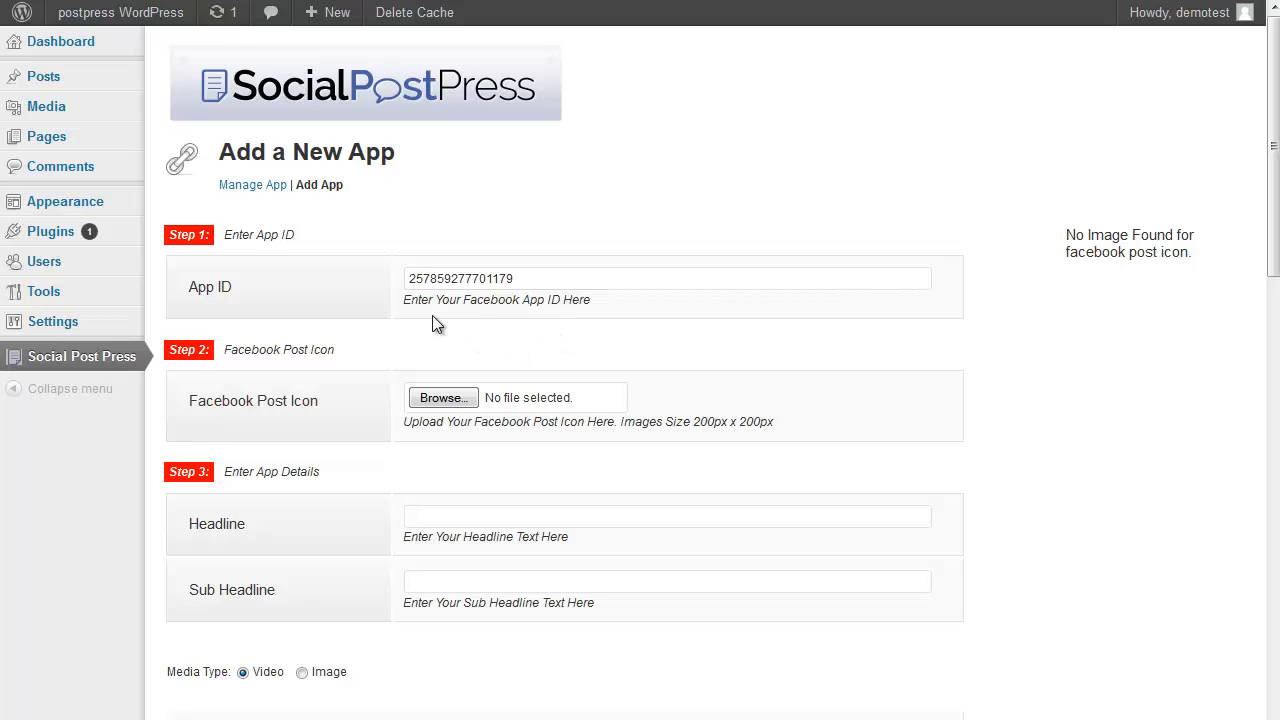
{"action": "left_click_drag", "start_coordinate": [553, 281], "coordinate": [369, 281]}
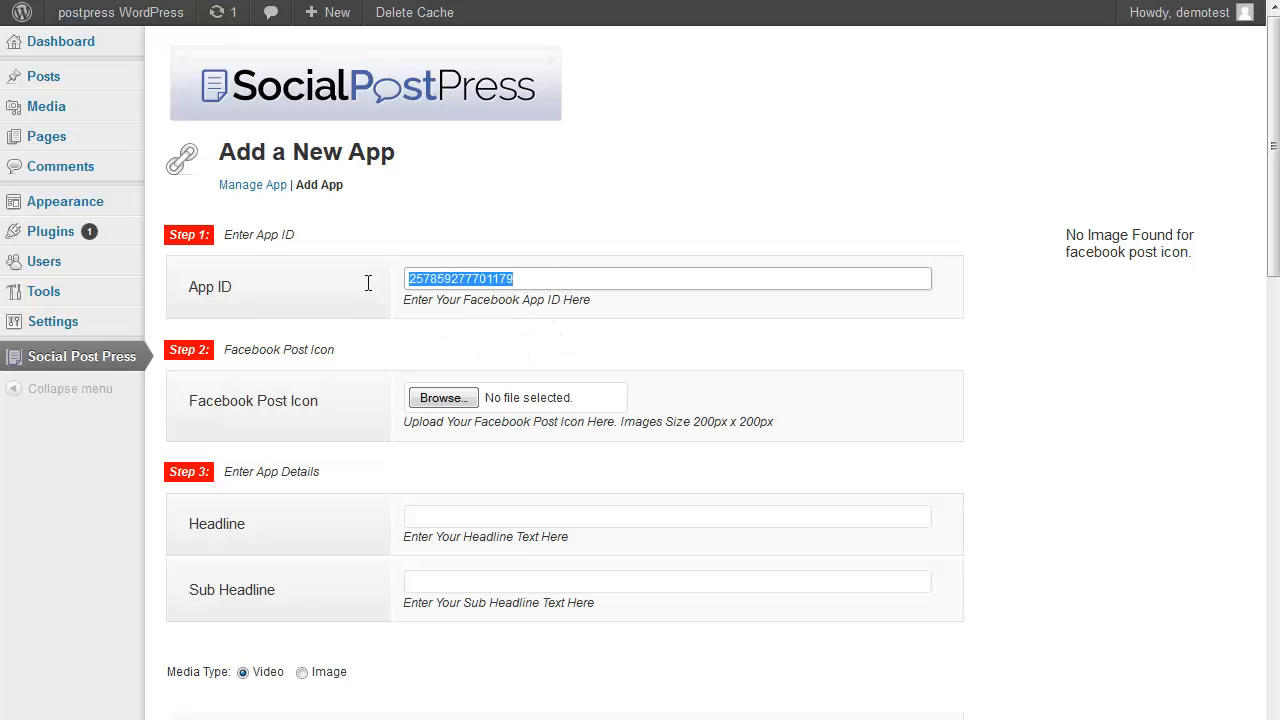
{"action": "left_click", "coordinate": [495, 326]}
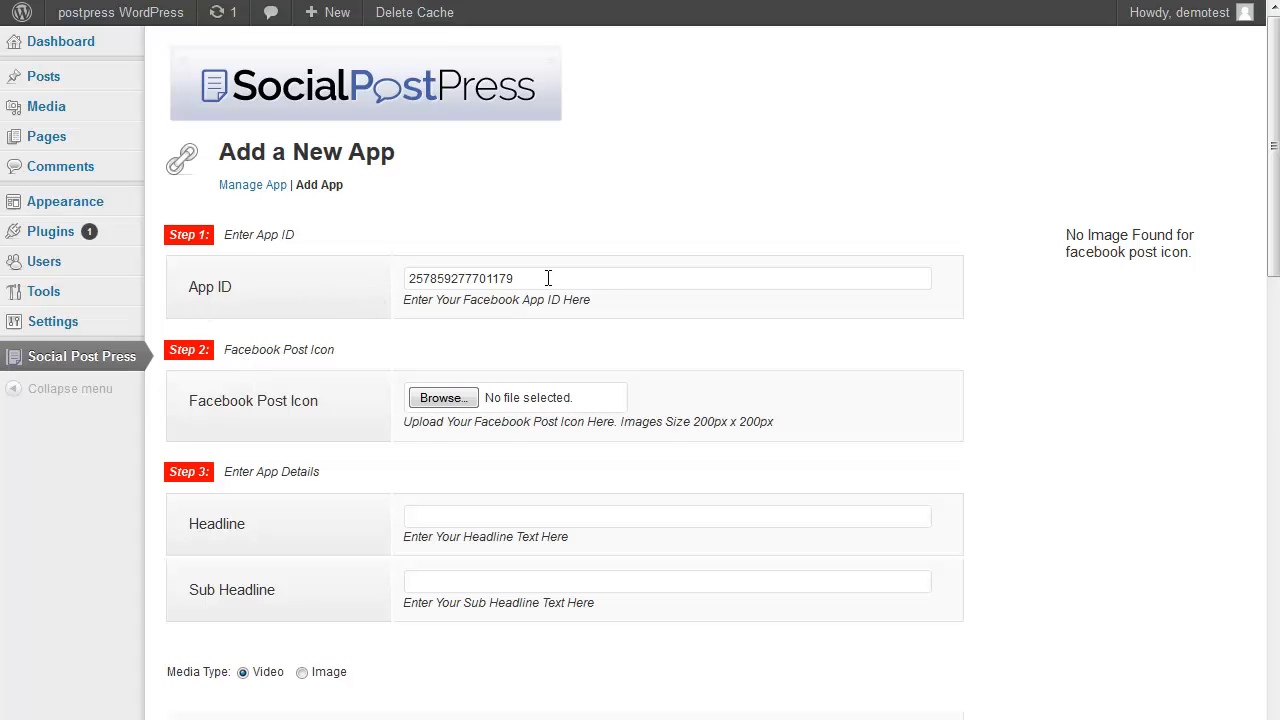
- Choose x-men.png as the Facebook post icon
{"action": "scroll", "coordinate": [583, 342], "scroll_direction": "down", "scroll_amount": 2}
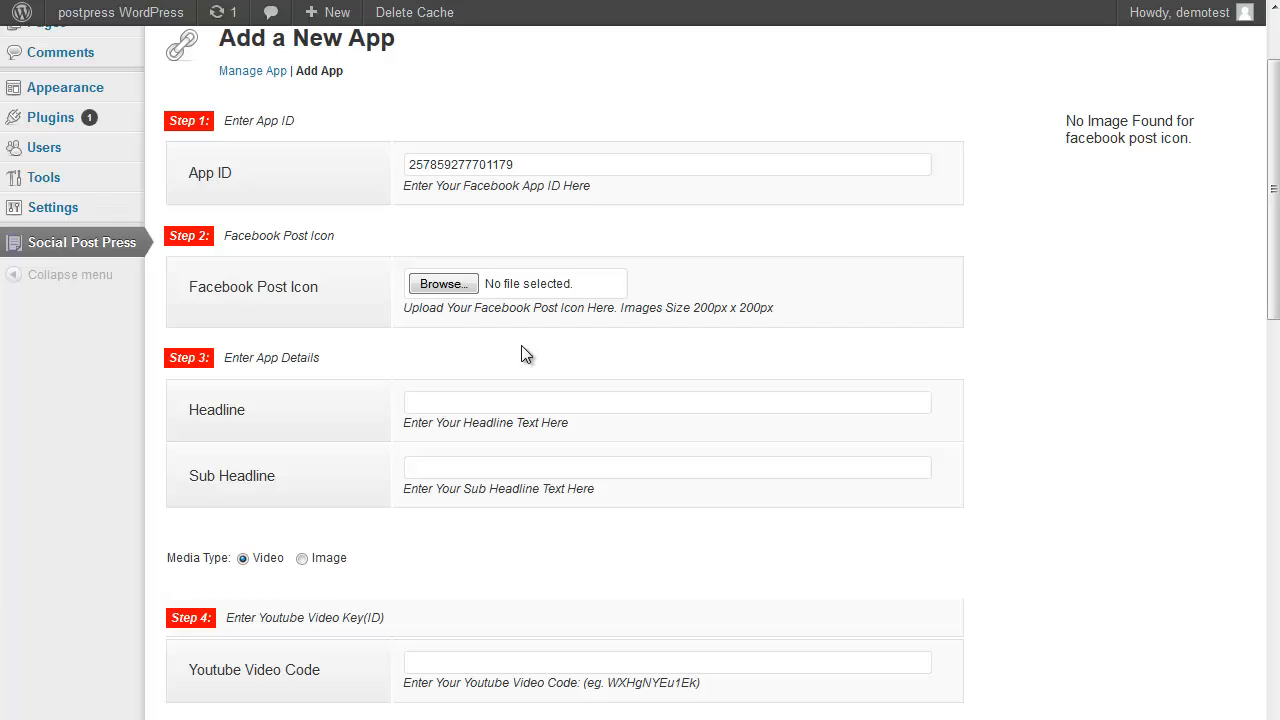
{"action": "left_click", "coordinate": [448, 285]}
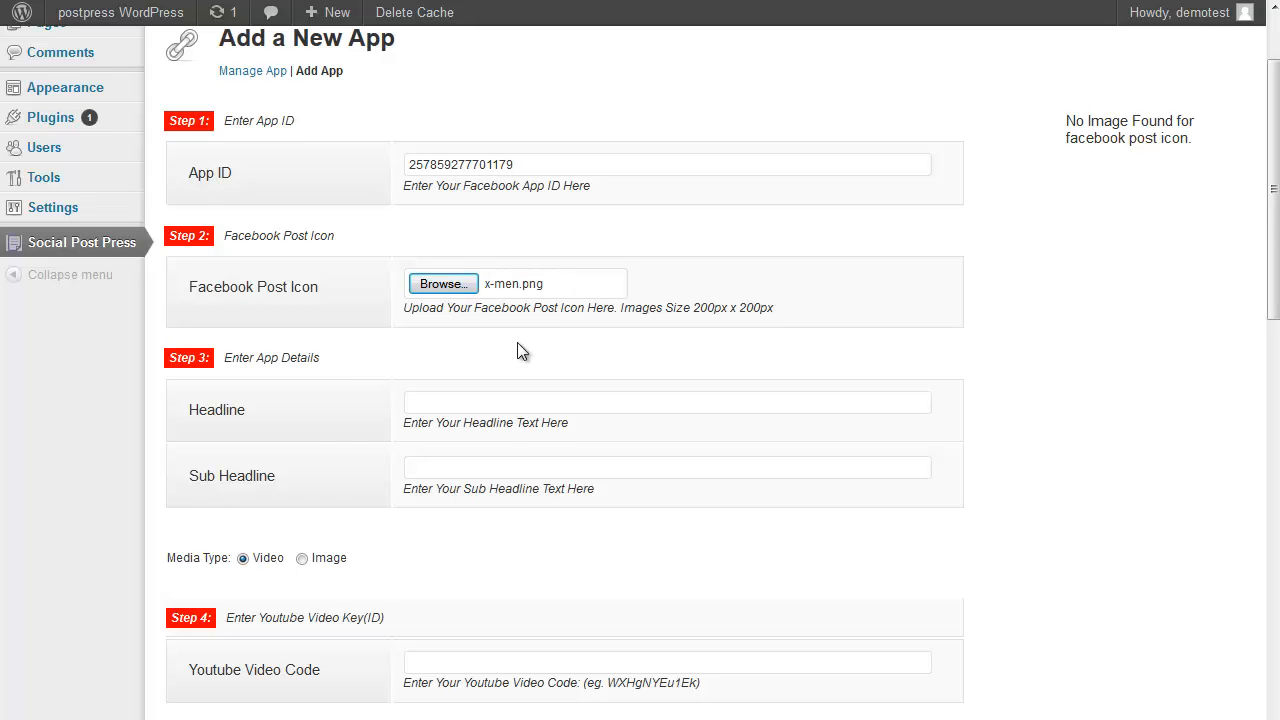
- Set the headline to "Check Out This Awesome Trailer!" and the sub headline to "X-Men 2014"
{"action": "scroll", "coordinate": [517, 343], "scroll_direction": "down", "scroll_amount": 2}
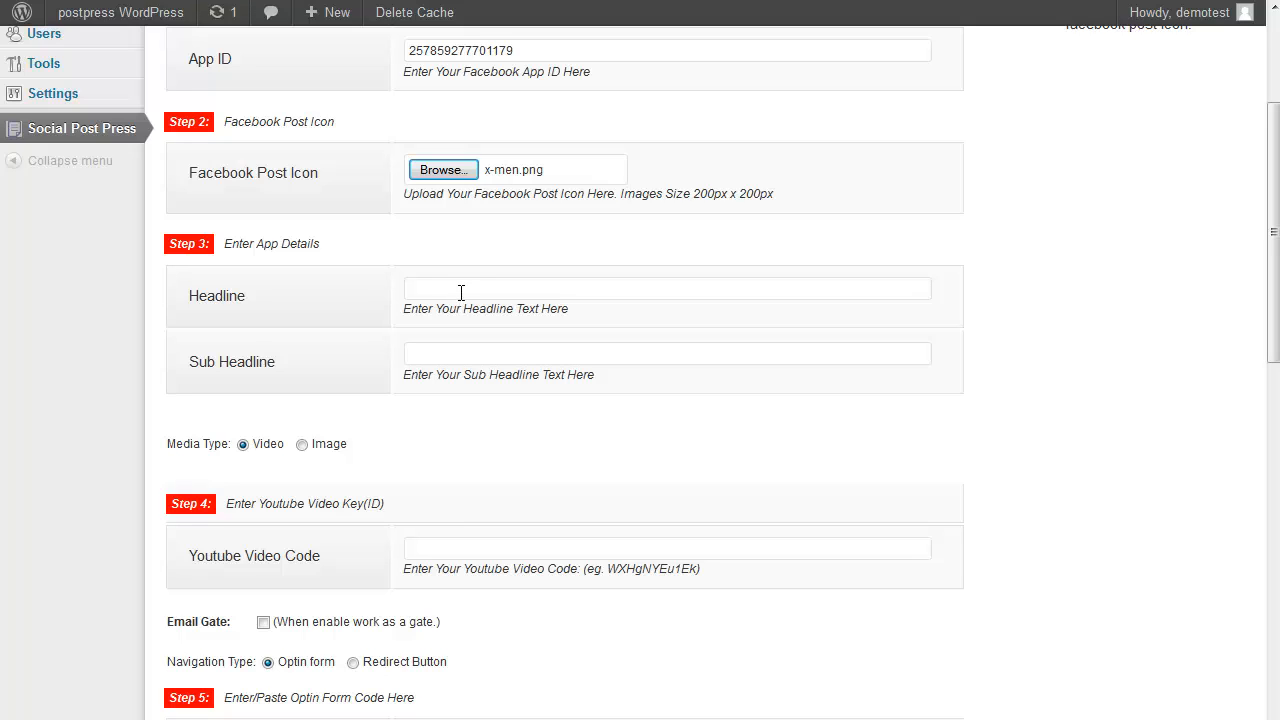
{"action": "left_click", "coordinate": [466, 290]}
{"action": "type", "text": "Check Out This Awesome Trailer!"}
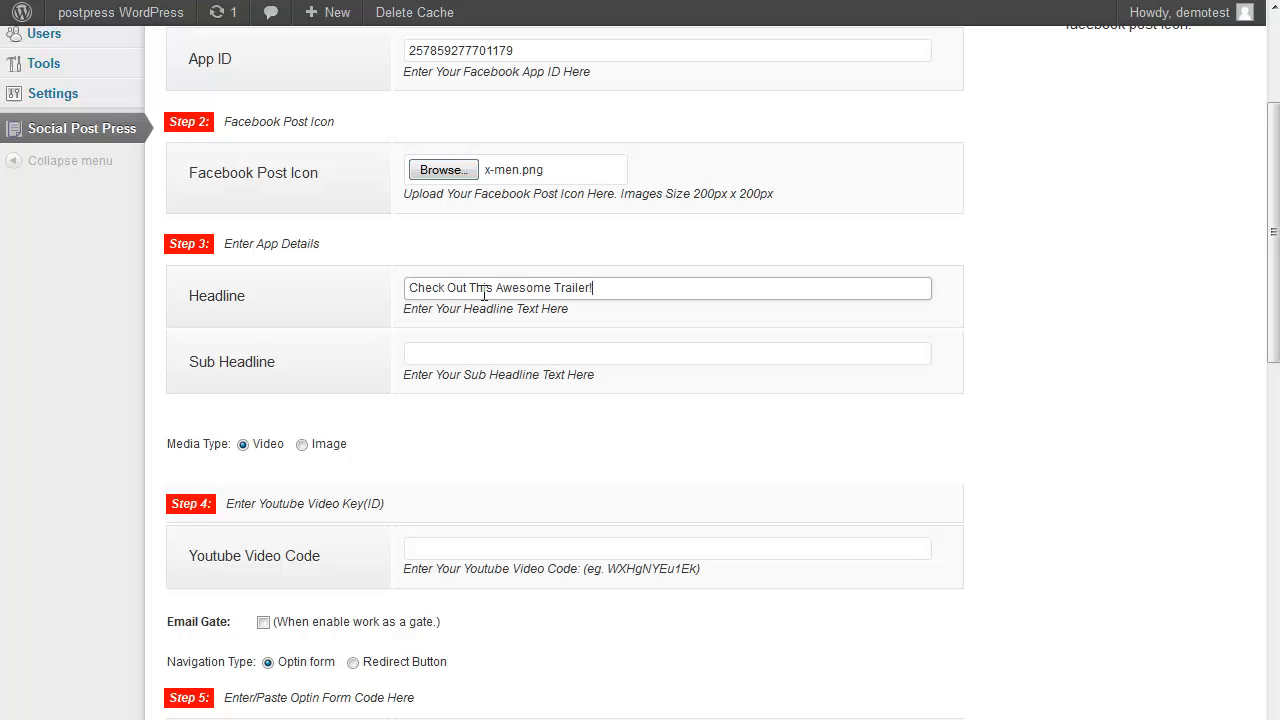
{"action": "left_click", "coordinate": [512, 355]}
{"action": "type", "text": "X-Men 2014"}
- Copy the video ID pK2zYHWDZKo from the X-Men: Days of Future Past trailer's YouTube embed code and paste it as the WordPress form's Youtube Video Code
{"action": "scroll", "coordinate": [472, 440], "scroll_direction": "down", "scroll_amount": 2}
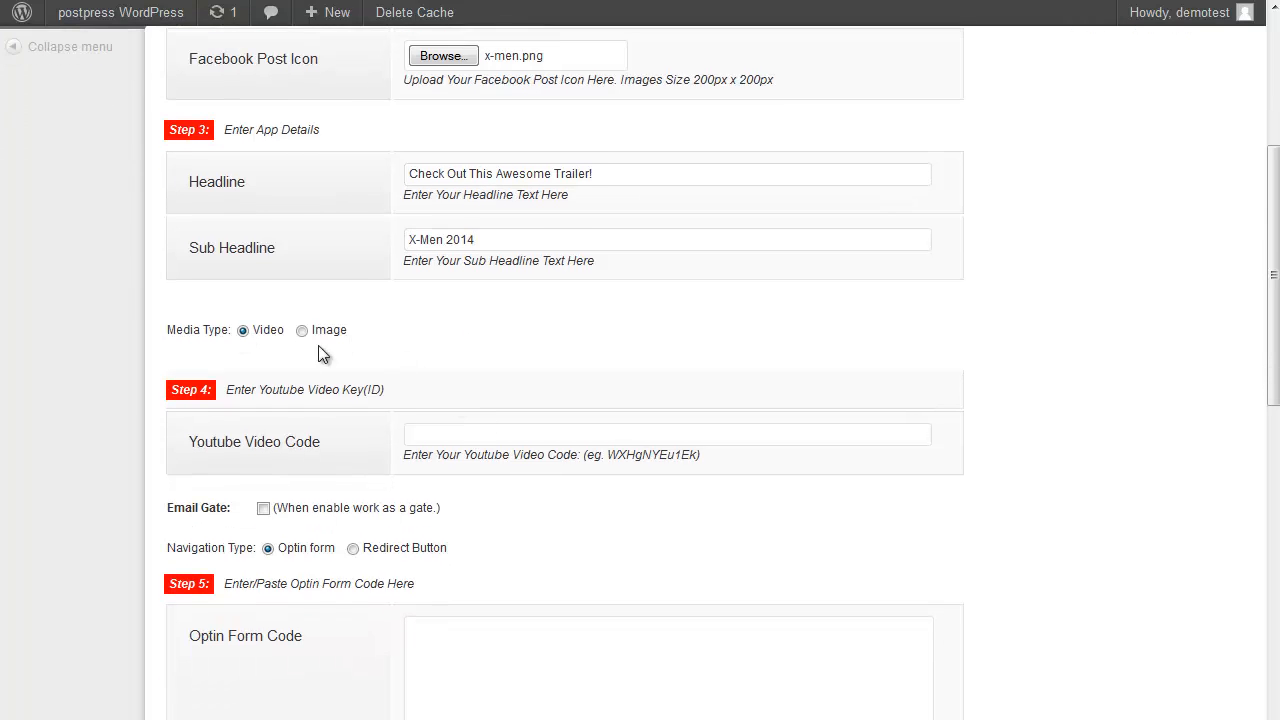
{"action": "scroll", "coordinate": [320, 364], "scroll_direction": "down", "scroll_amount": 2}
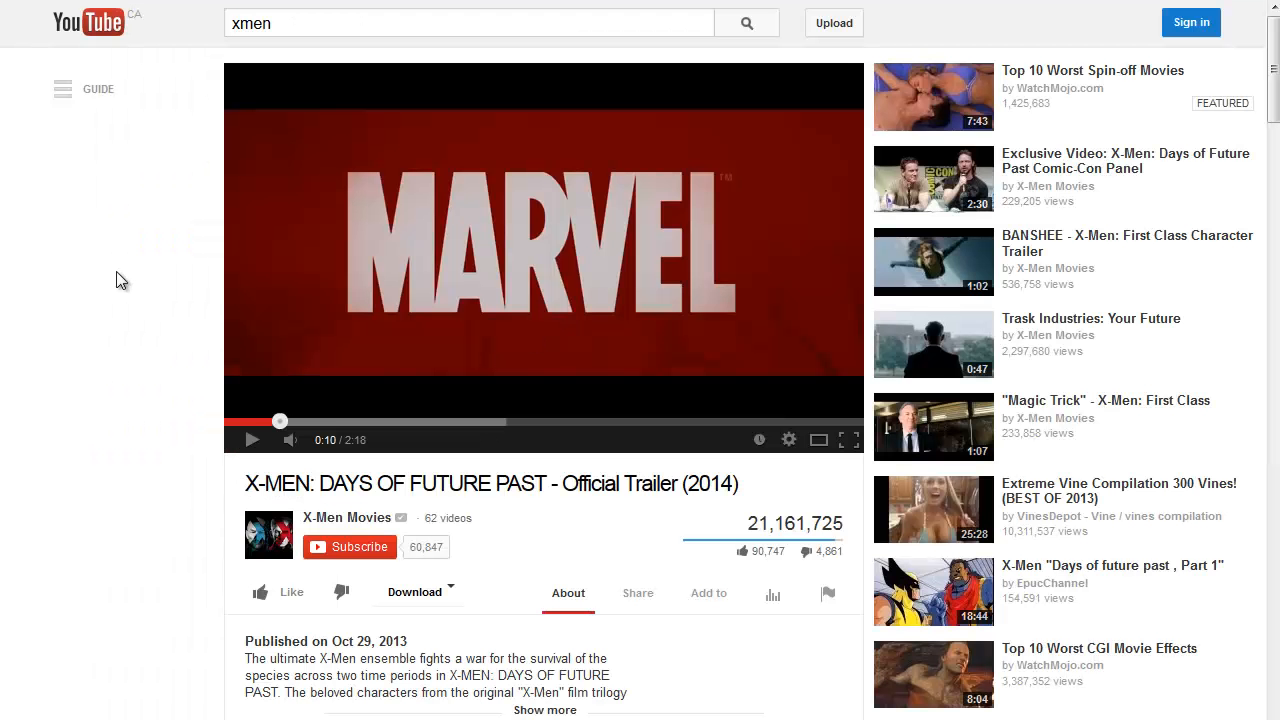
{"action": "scroll", "coordinate": [115, 279], "scroll_direction": "down", "scroll_amount": 2}
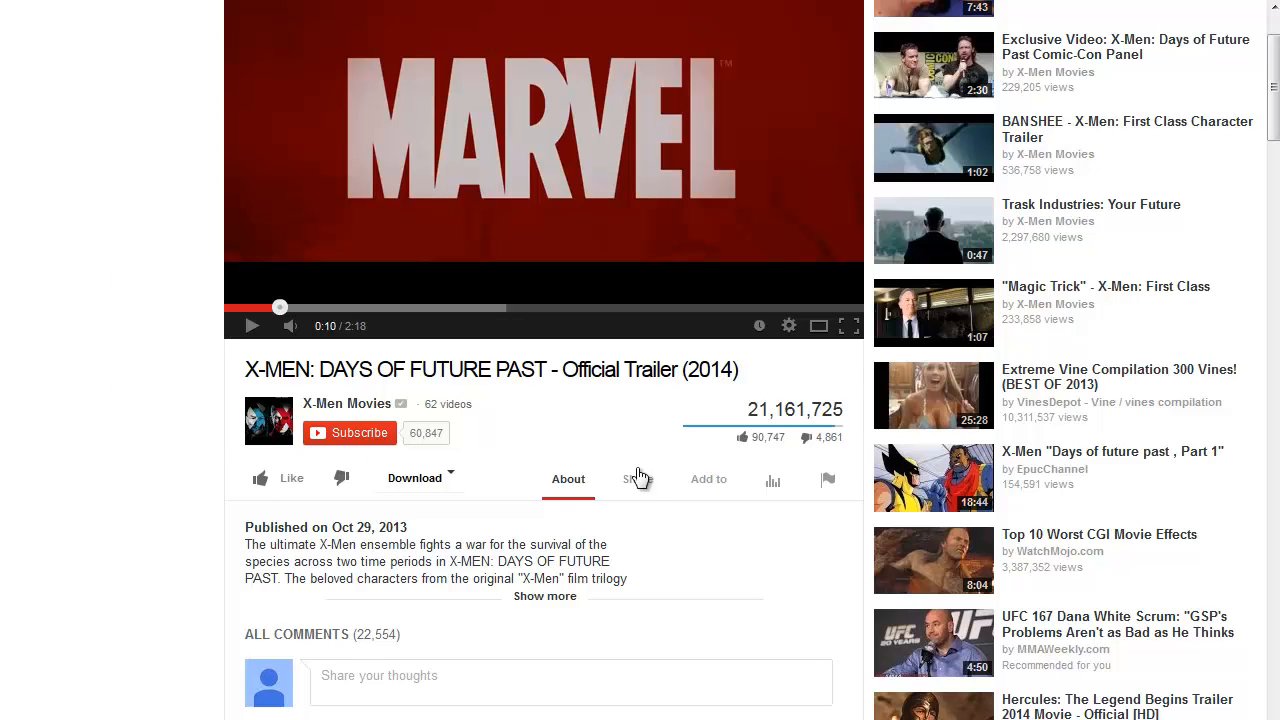
{"action": "left_click", "coordinate": [638, 479]}
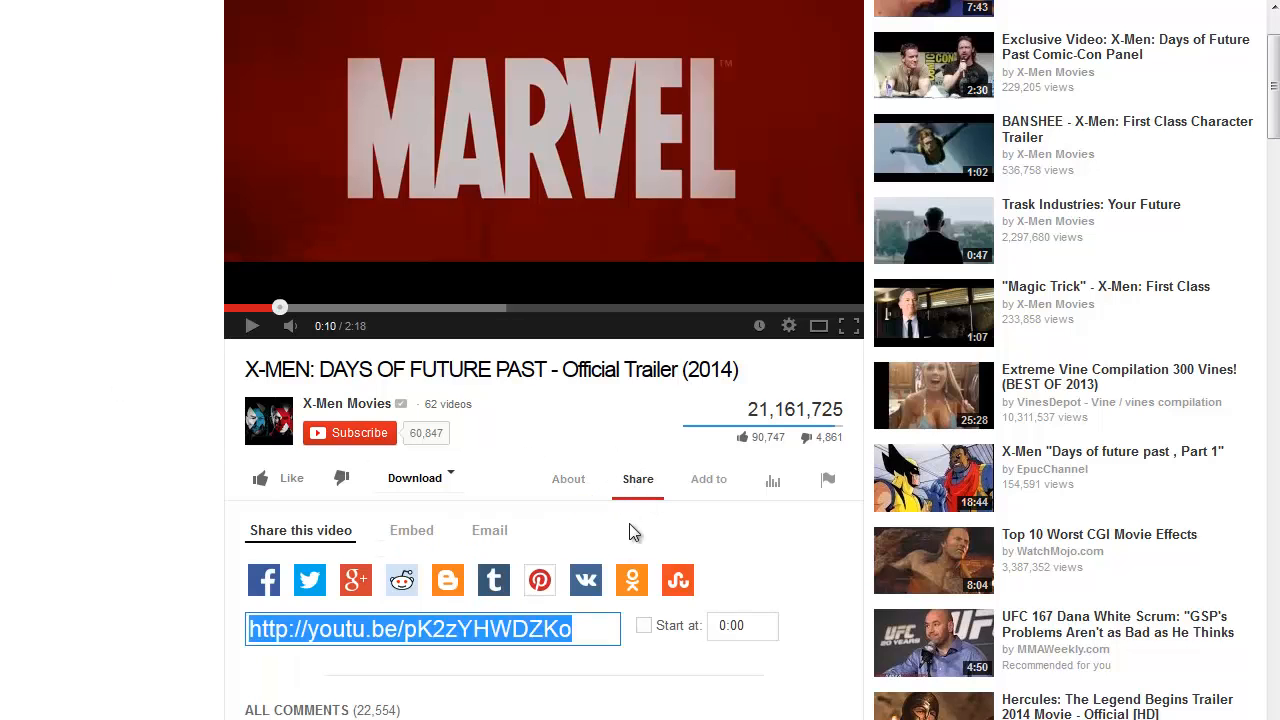
{"action": "scroll", "coordinate": [641, 535], "scroll_direction": "down", "scroll_amount": 1}
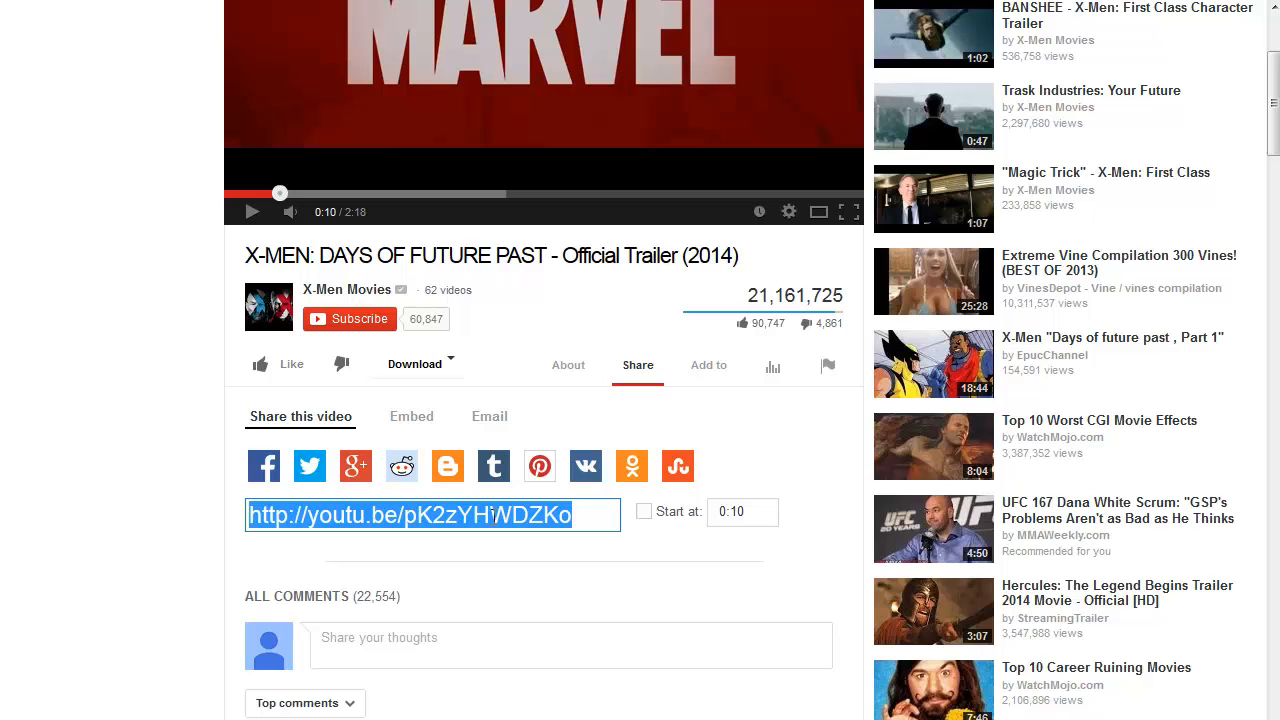
{"action": "left_click", "coordinate": [411, 424]}
{"action": "left_click", "coordinate": [352, 480]}
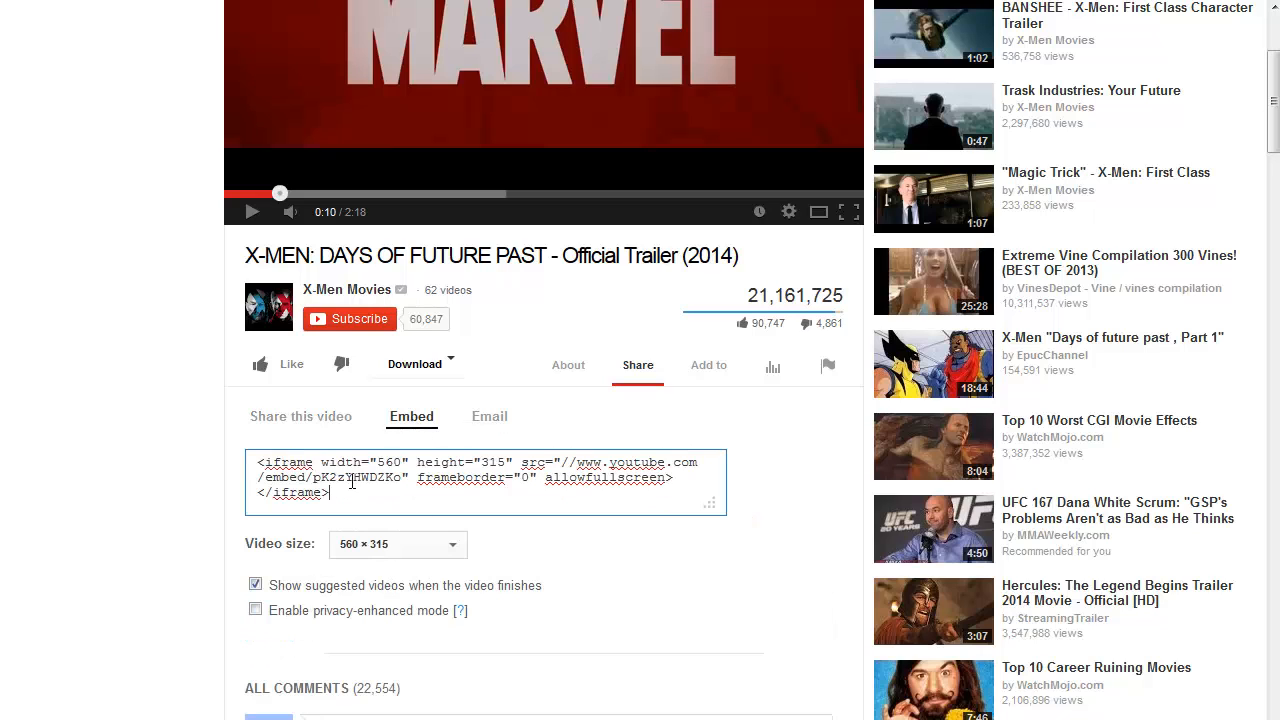
{"action": "left_click_drag", "start_coordinate": [312, 477], "coordinate": [403, 477]}
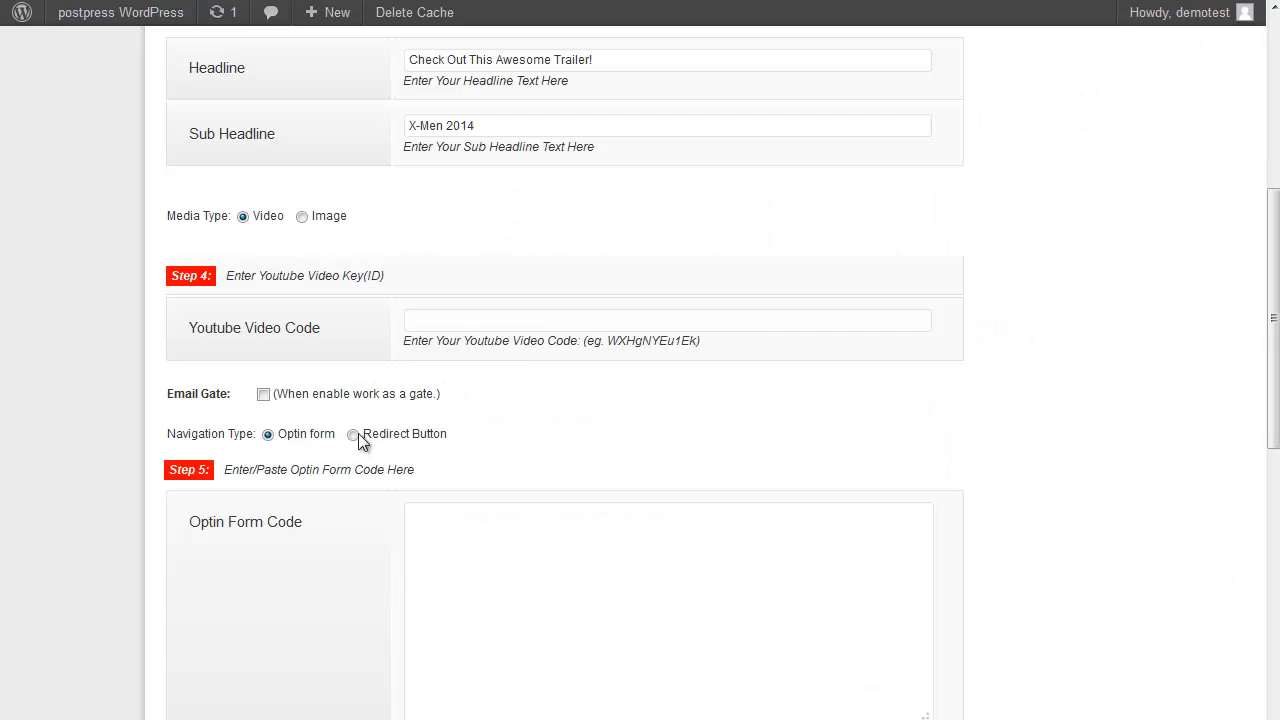
{"action": "right_click", "coordinate": [460, 325]}
{"action": "left_click", "coordinate": [522, 414]}
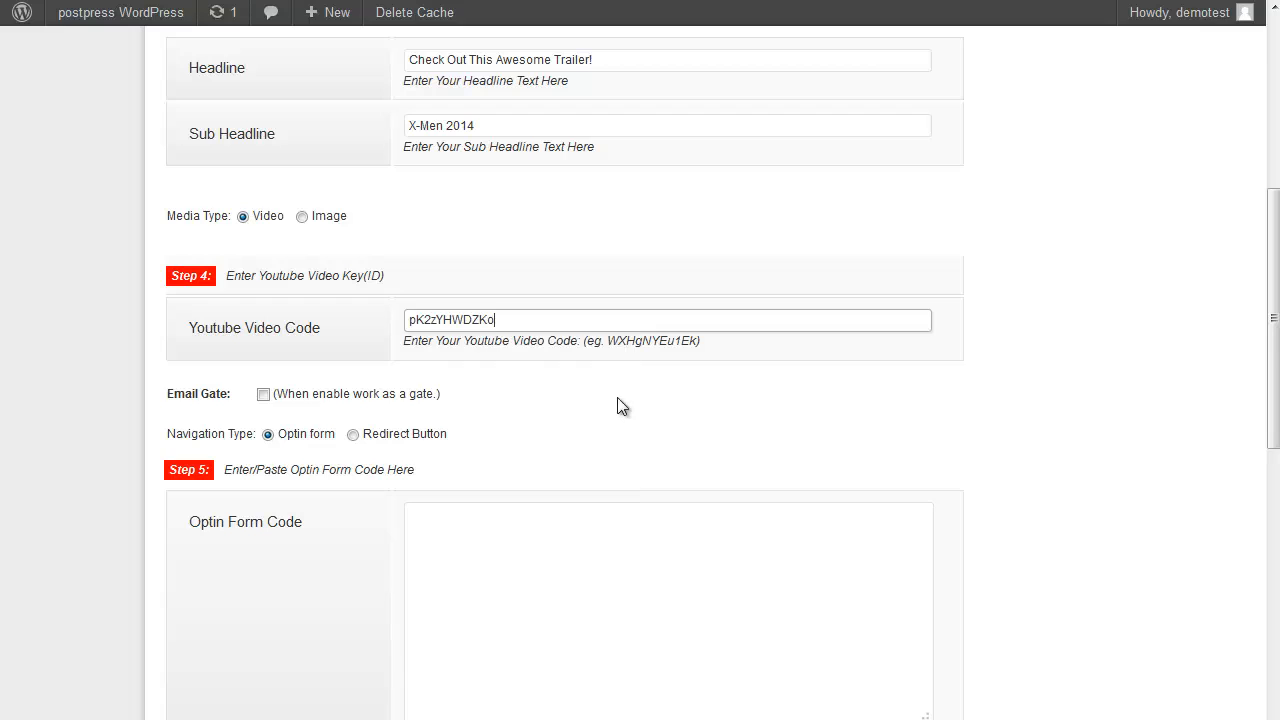
- Paste the AWeber form code into the Optin Form Code field, keeping Optin form as the navigation type
{"action": "scroll", "coordinate": [531, 370], "scroll_direction": "down", "scroll_amount": 2}
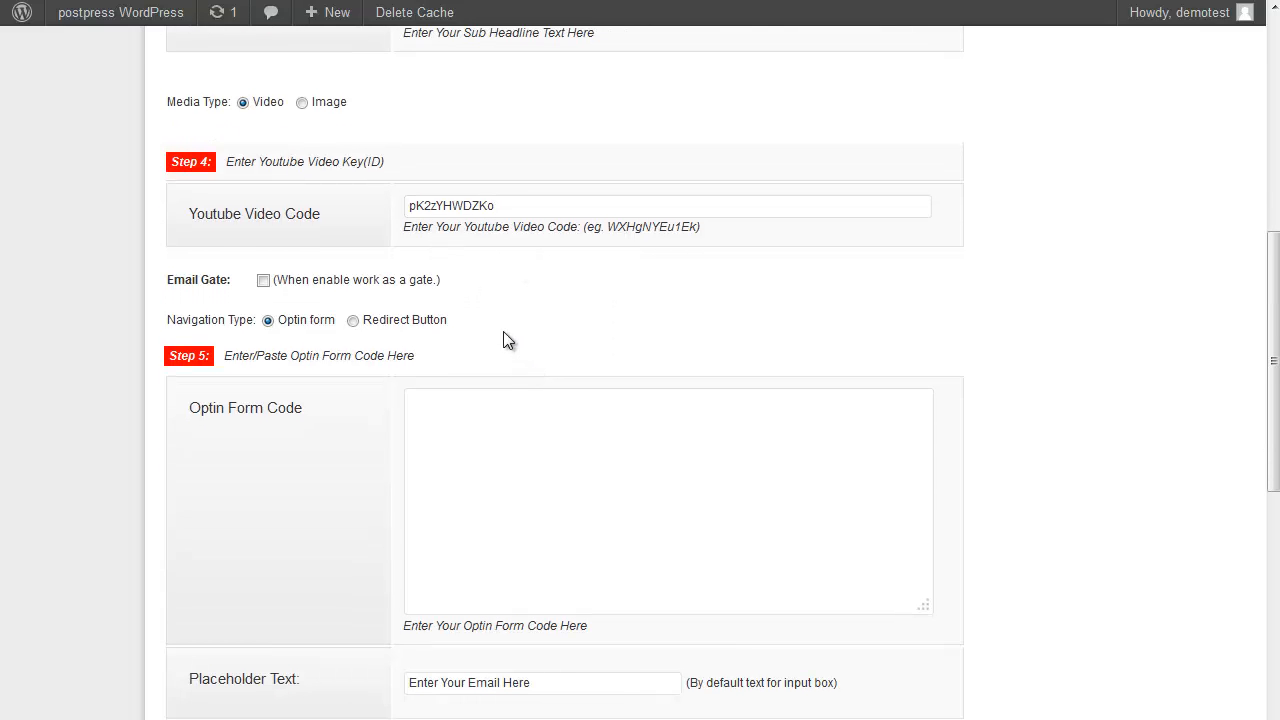
{"action": "scroll", "coordinate": [560, 318], "scroll_direction": "down", "scroll_amount": 2}
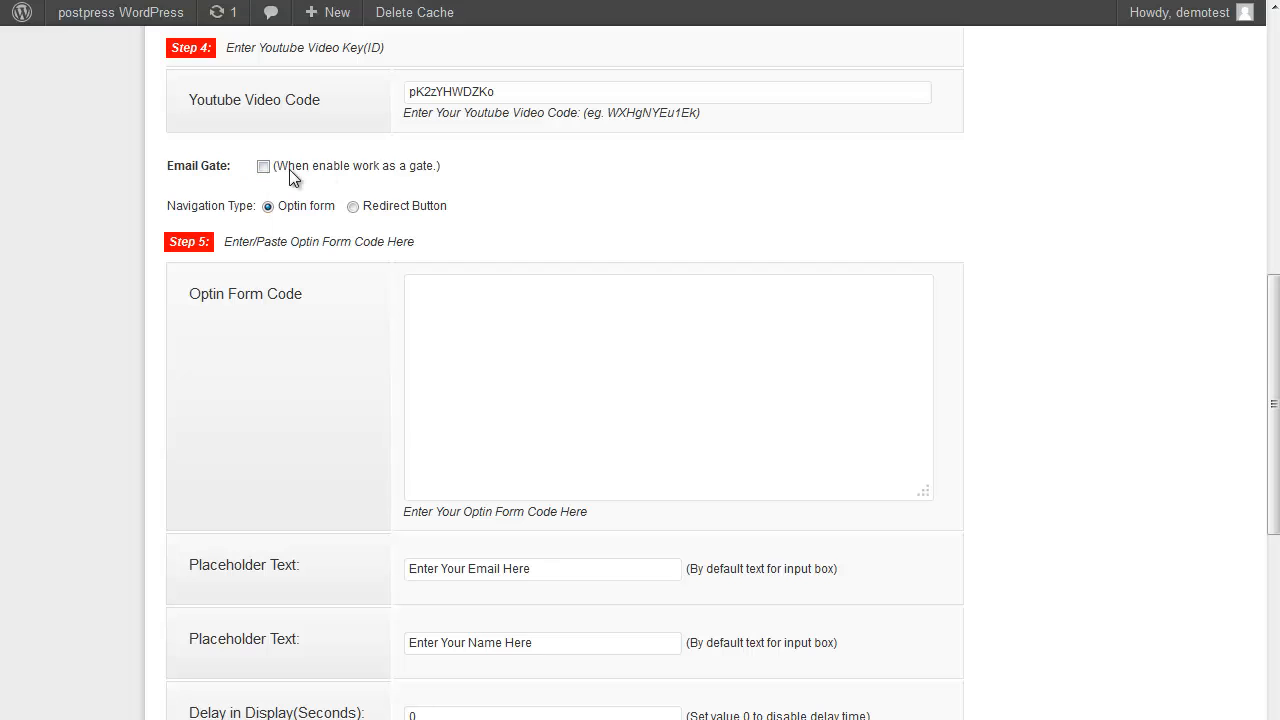
{"action": "scroll", "coordinate": [580, 186], "scroll_direction": "down", "scroll_amount": 2}
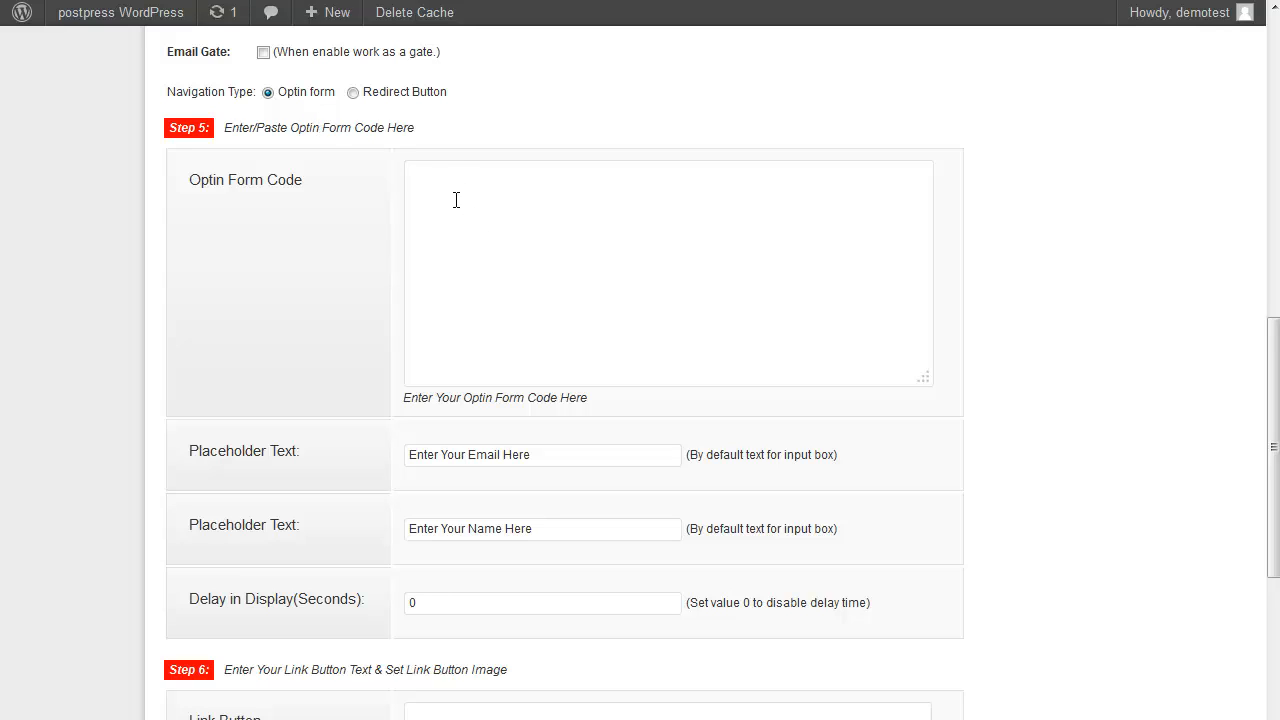
{"action": "left_click", "coordinate": [464, 170]}
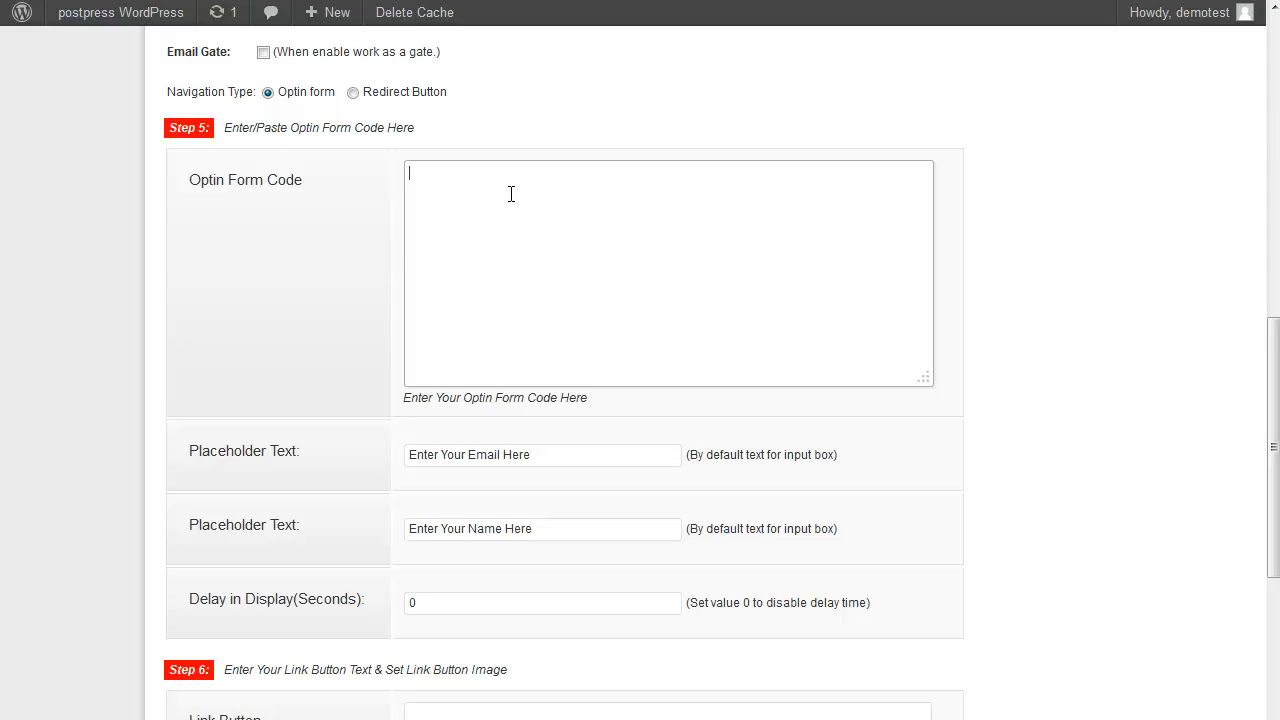
{"action": "key", "text": "ctrl+v"}
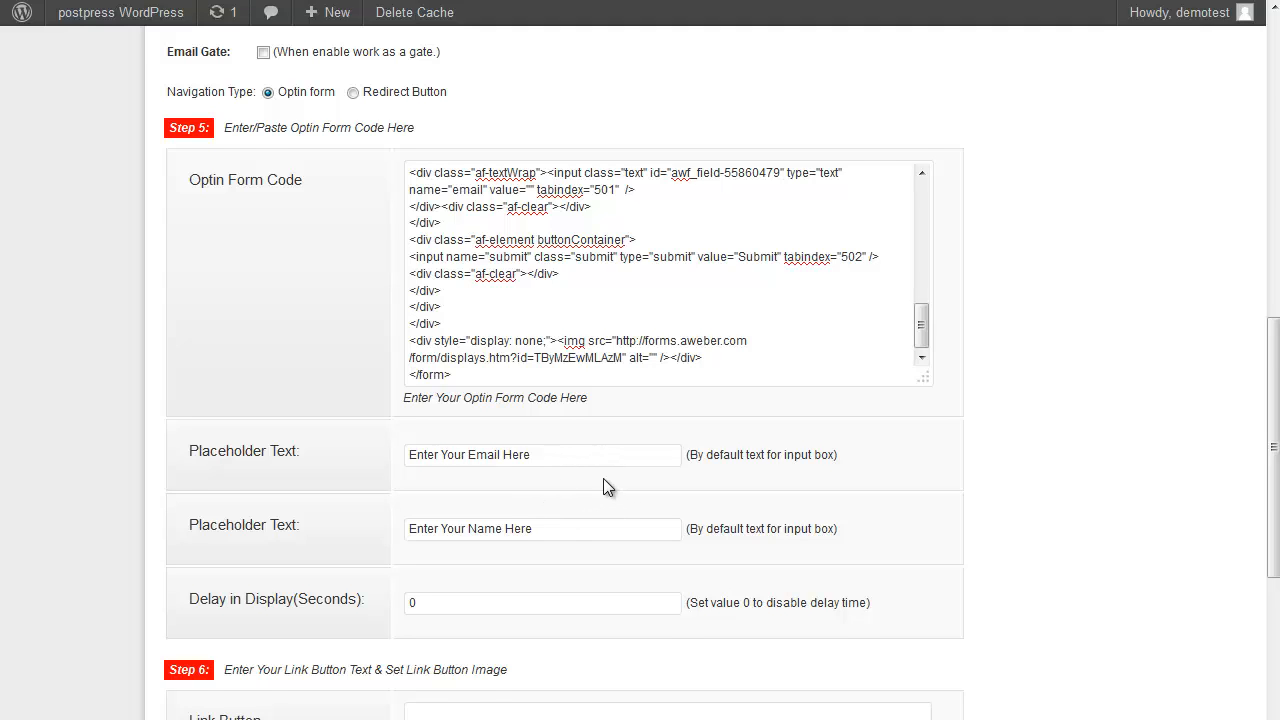
- Set the link button text to "See More!" and submit the new app
{"action": "scroll", "coordinate": [603, 478], "scroll_direction": "down", "scroll_amount": 2}
{"action": "scroll", "coordinate": [544, 395], "scroll_direction": "down", "scroll_amount": 2}
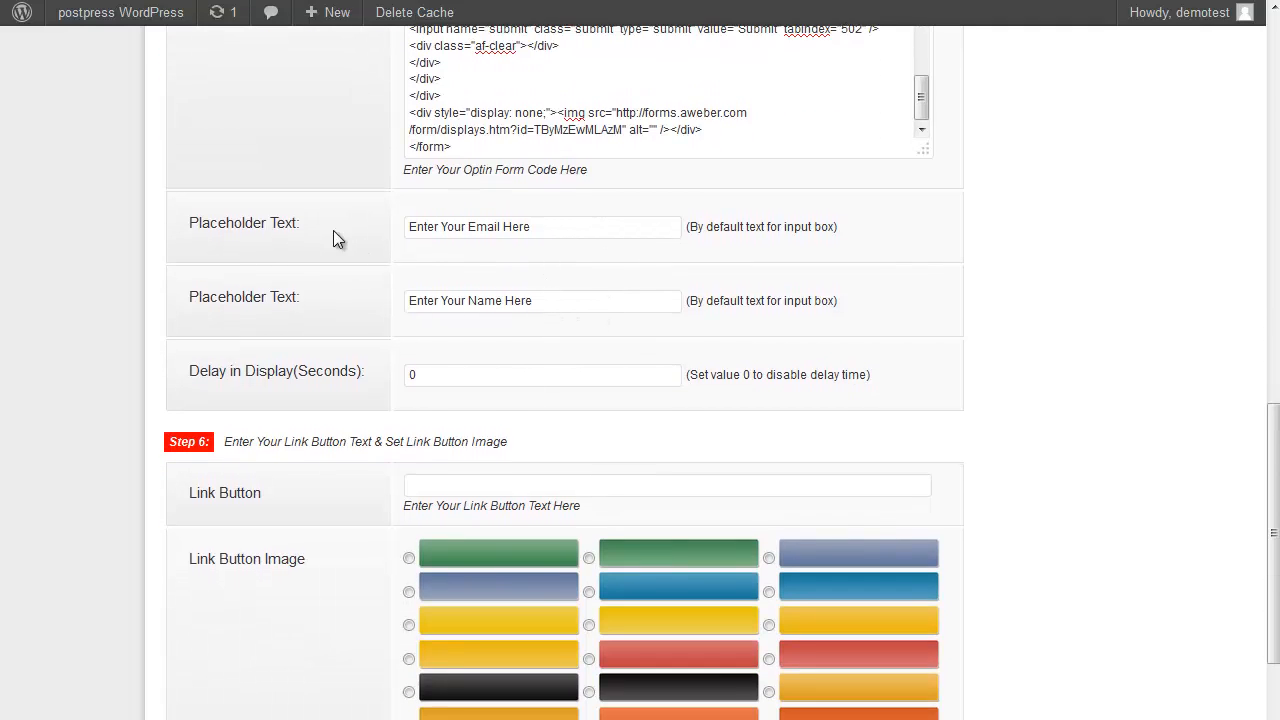
{"action": "scroll", "coordinate": [422, 357], "scroll_direction": "up", "scroll_amount": 2}
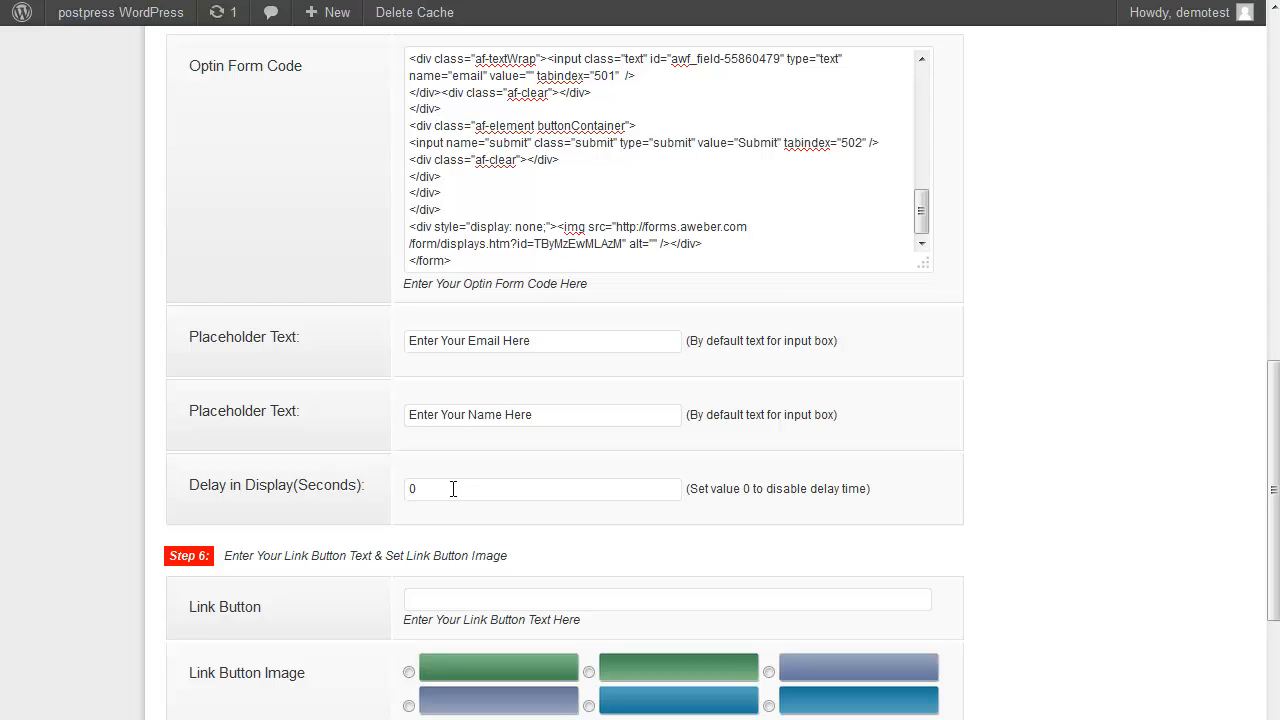
{"action": "scroll", "coordinate": [493, 466], "scroll_direction": "down", "scroll_amount": 2}
{"action": "scroll", "coordinate": [455, 380], "scroll_direction": "down", "scroll_amount": 3}
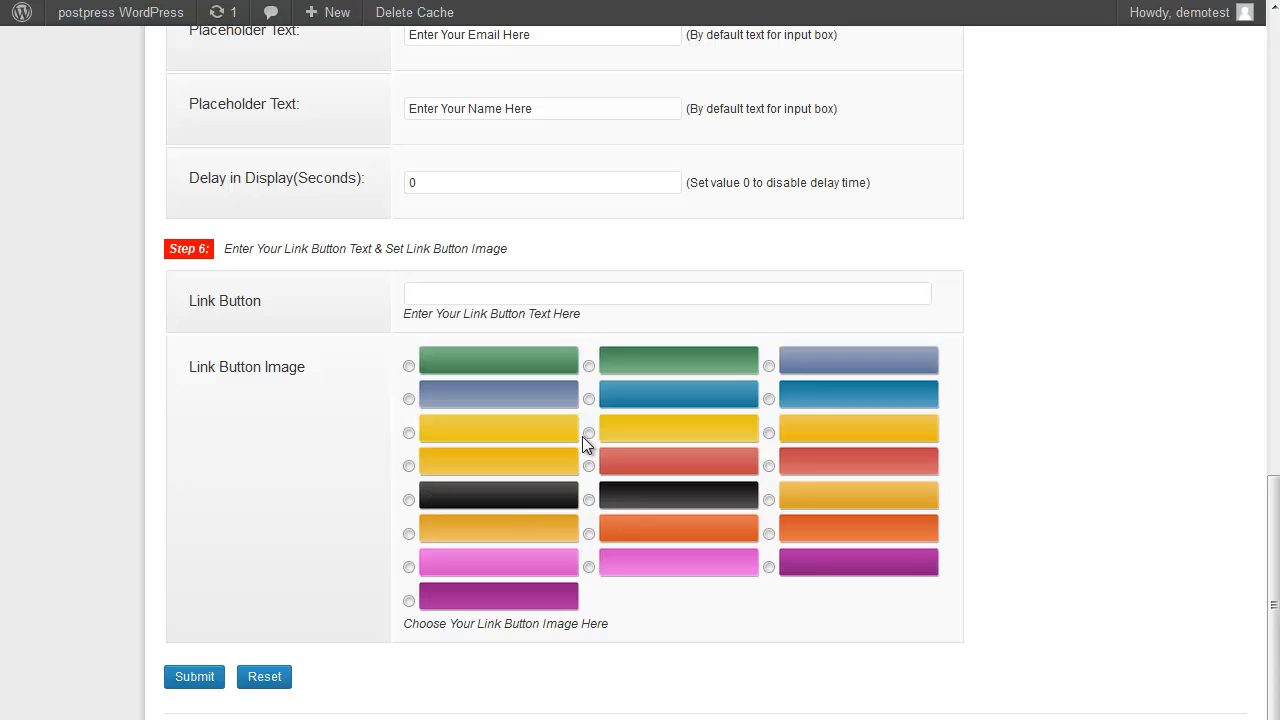
{"action": "left_click", "coordinate": [432, 296]}
{"action": "type", "text": "See More!"}
{"action": "left_click", "coordinate": [194, 677]}
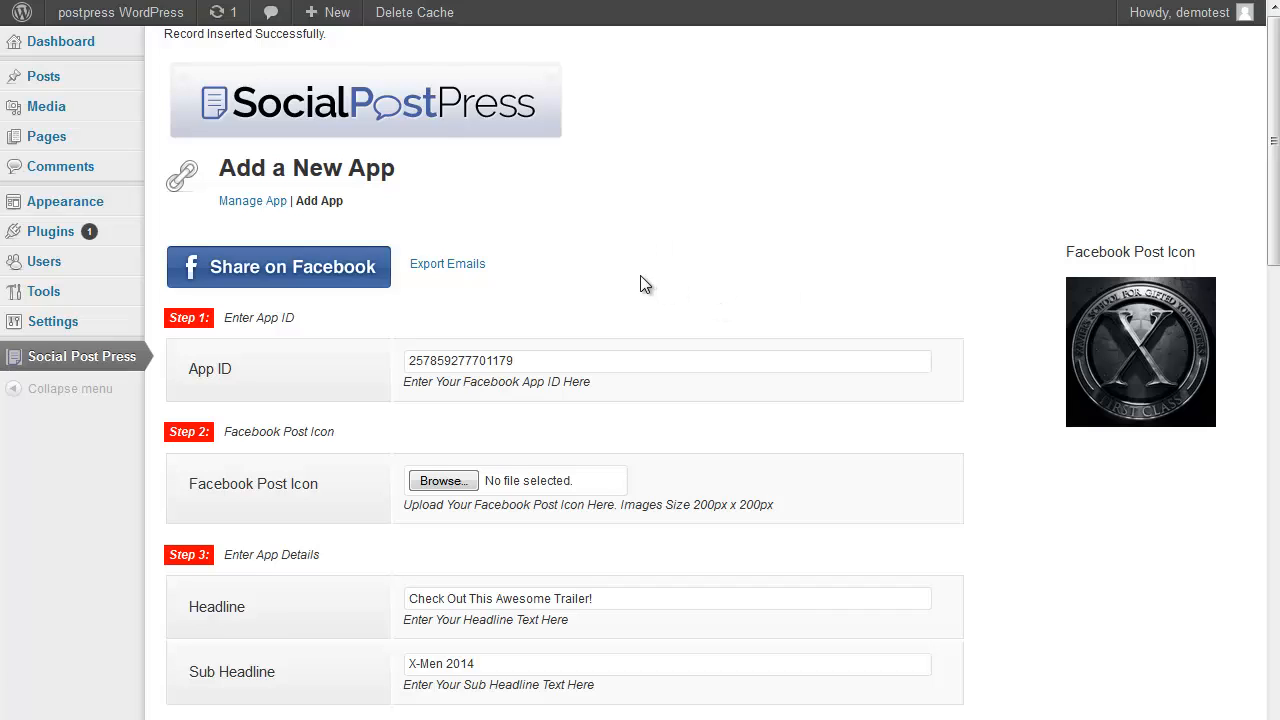
- Share the app on Facebook through the movietrailersforeveryone page, publishing the story publicly to the New Movie Trailers wall
{"action": "left_click", "coordinate": [318, 274]}
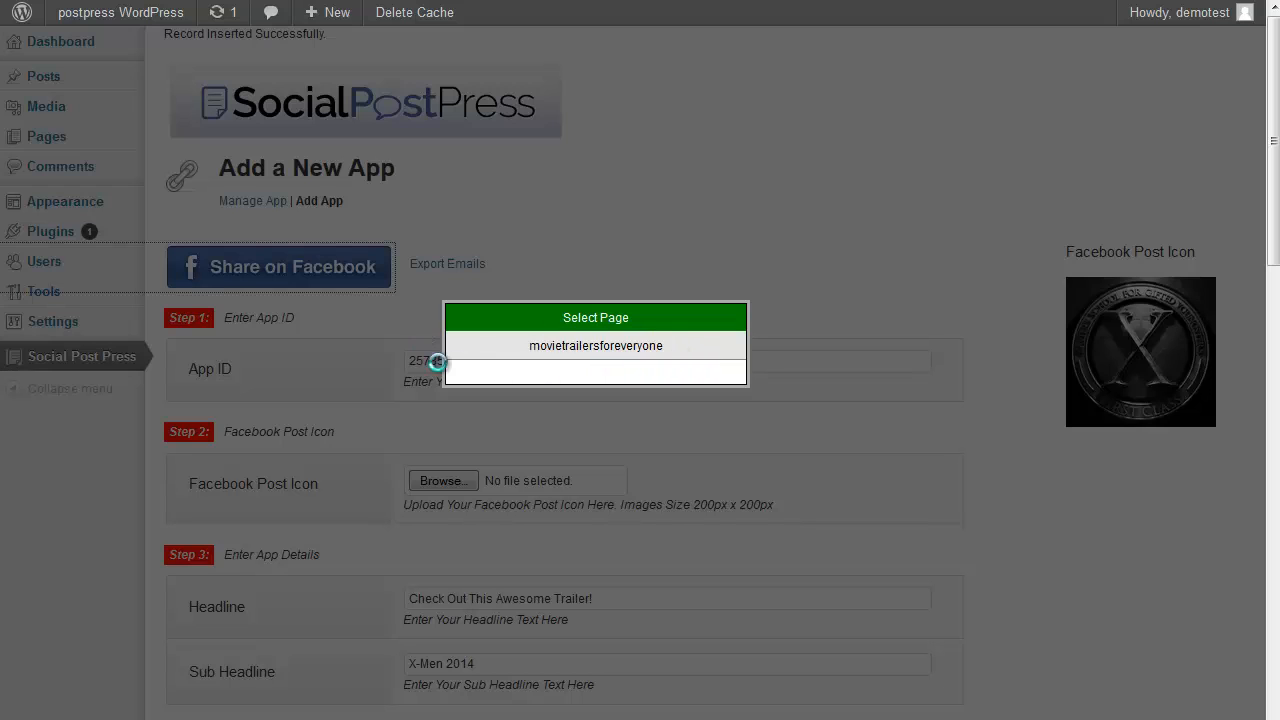
{"action": "left_click", "coordinate": [608, 350]}
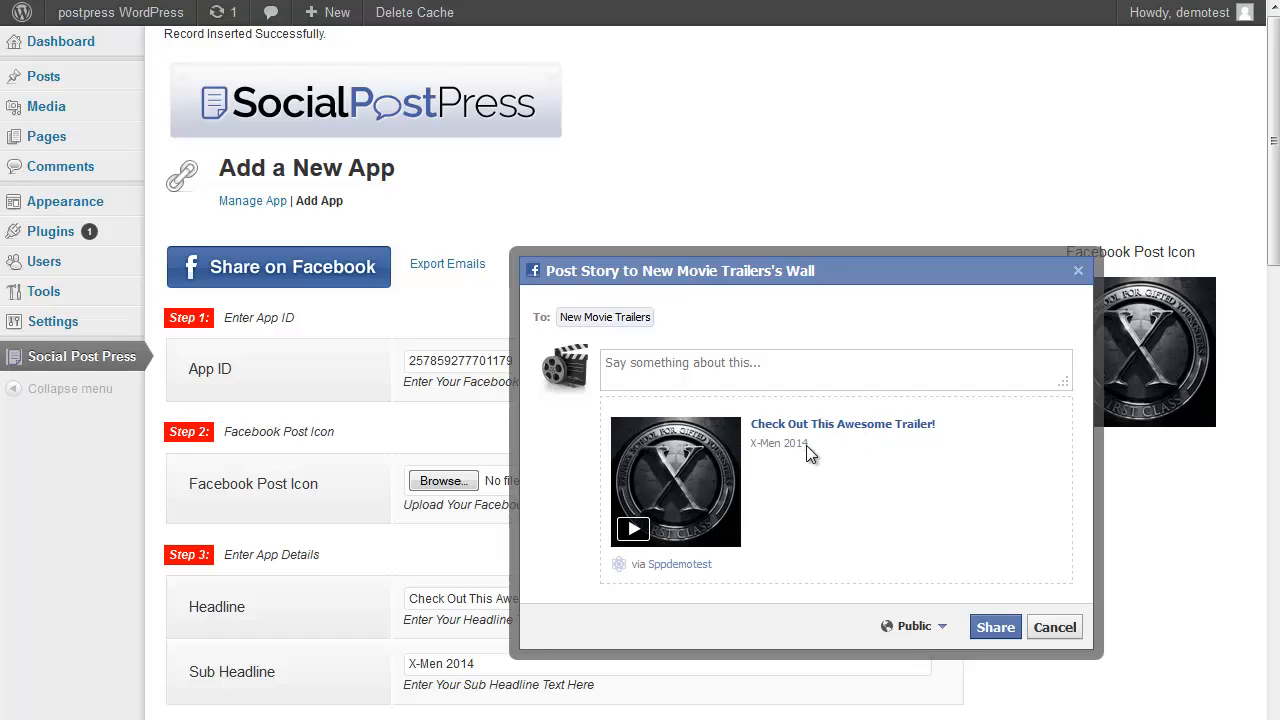
{"action": "left_click", "coordinate": [995, 627]}
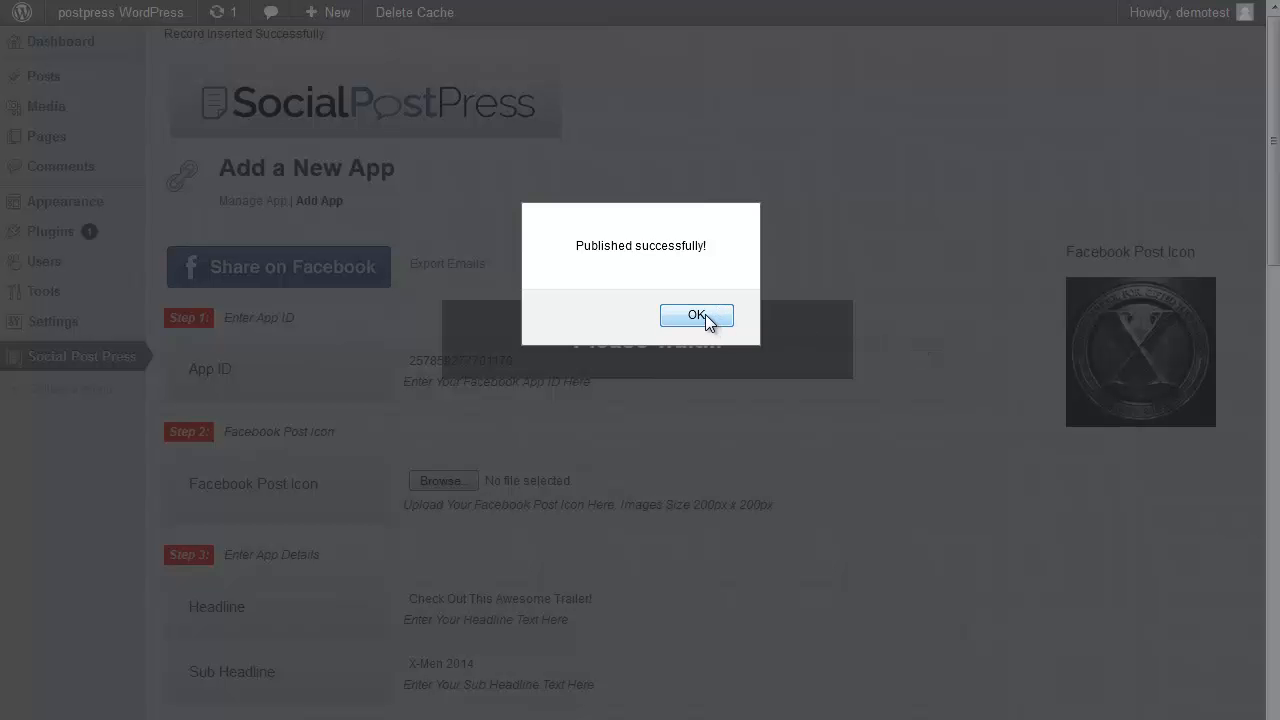
{"action": "left_click", "coordinate": [697, 315]}
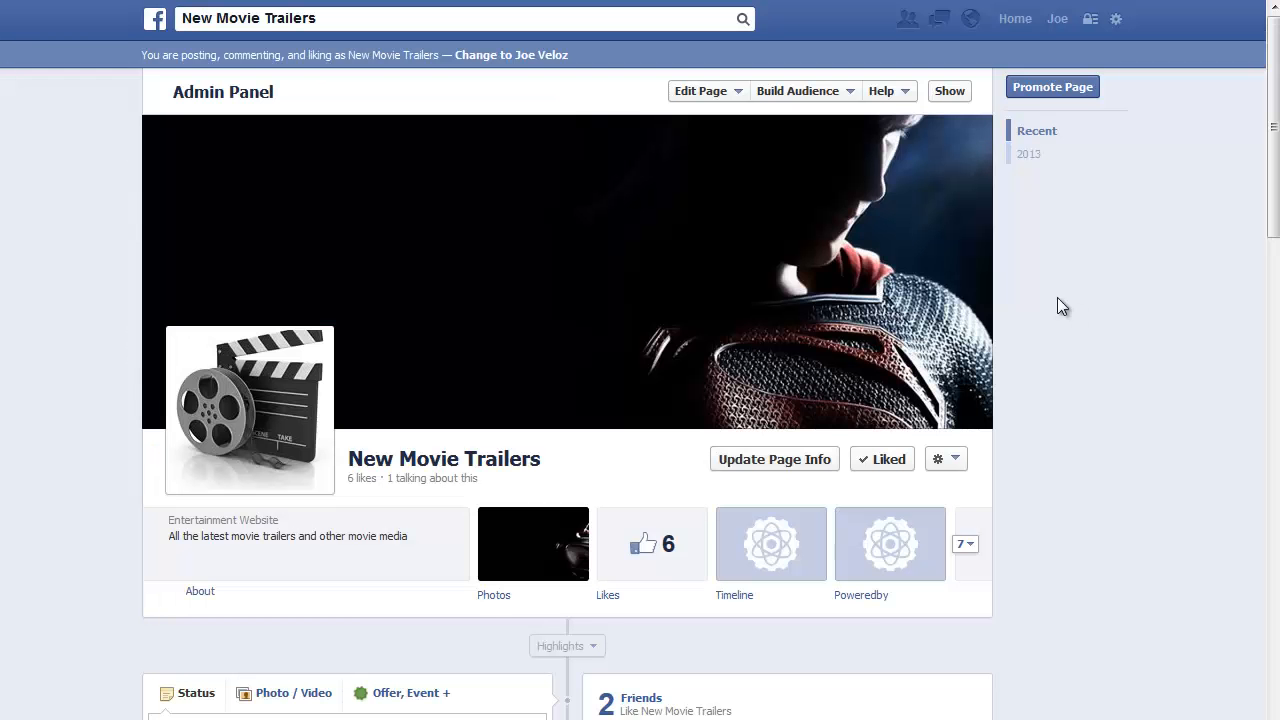
- On the New Movie Trailers Facebook page, play the video in the "Check Out This Awesome Trailer!" post and pause it
{"action": "scroll", "coordinate": [1057, 300], "scroll_direction": "down", "scroll_amount": 4}
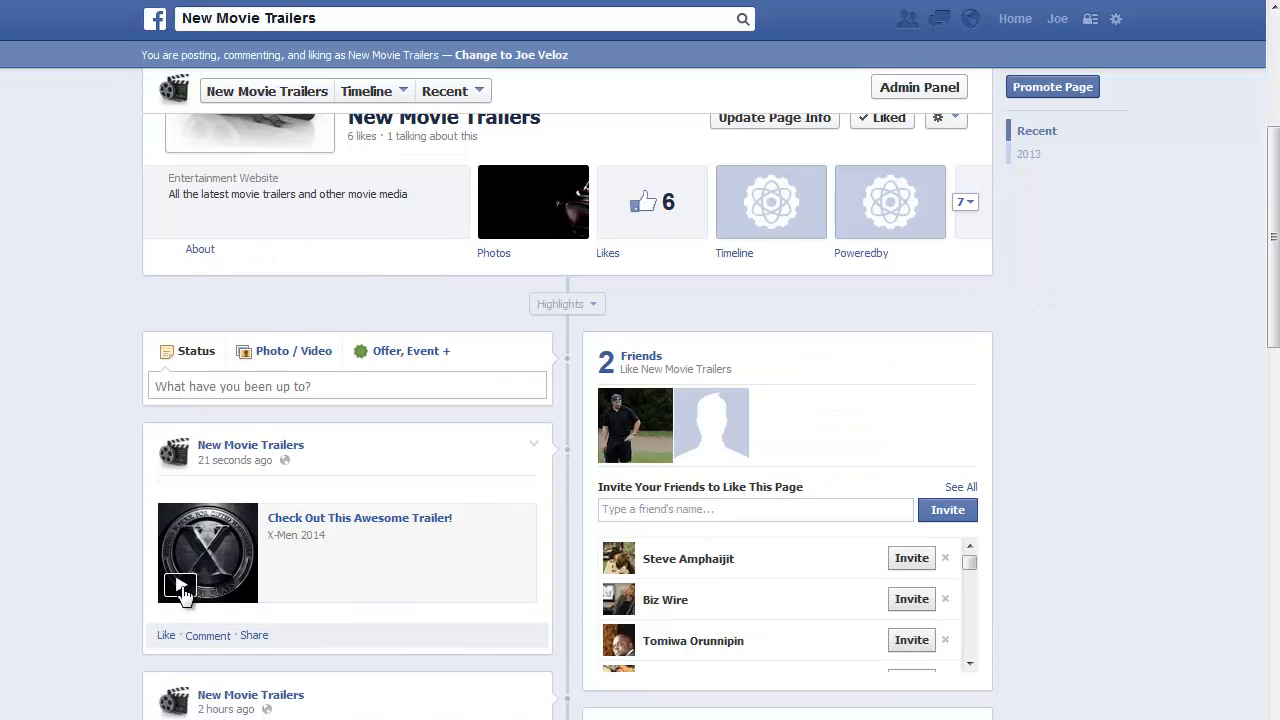
{"action": "scroll", "coordinate": [218, 555], "scroll_direction": "down", "scroll_amount": 2}
{"action": "scroll", "coordinate": [212, 378], "scroll_direction": "down", "scroll_amount": 2}
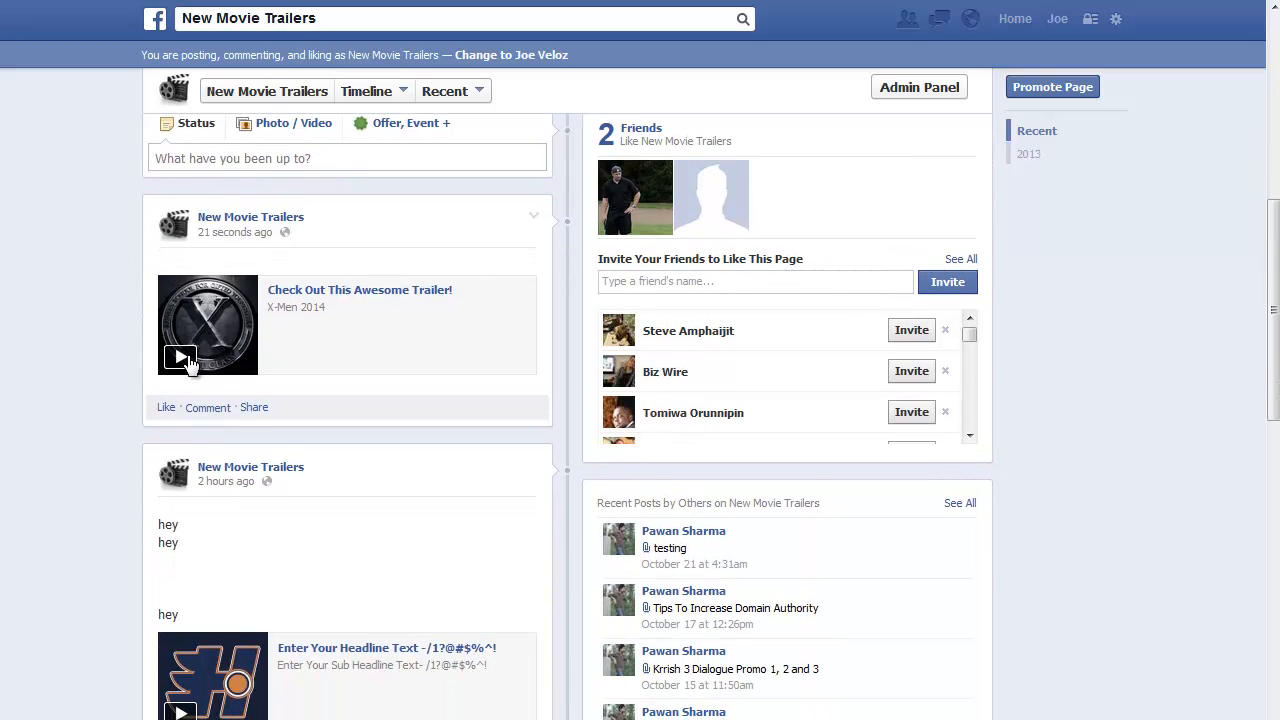
{"action": "left_click", "coordinate": [183, 360]}
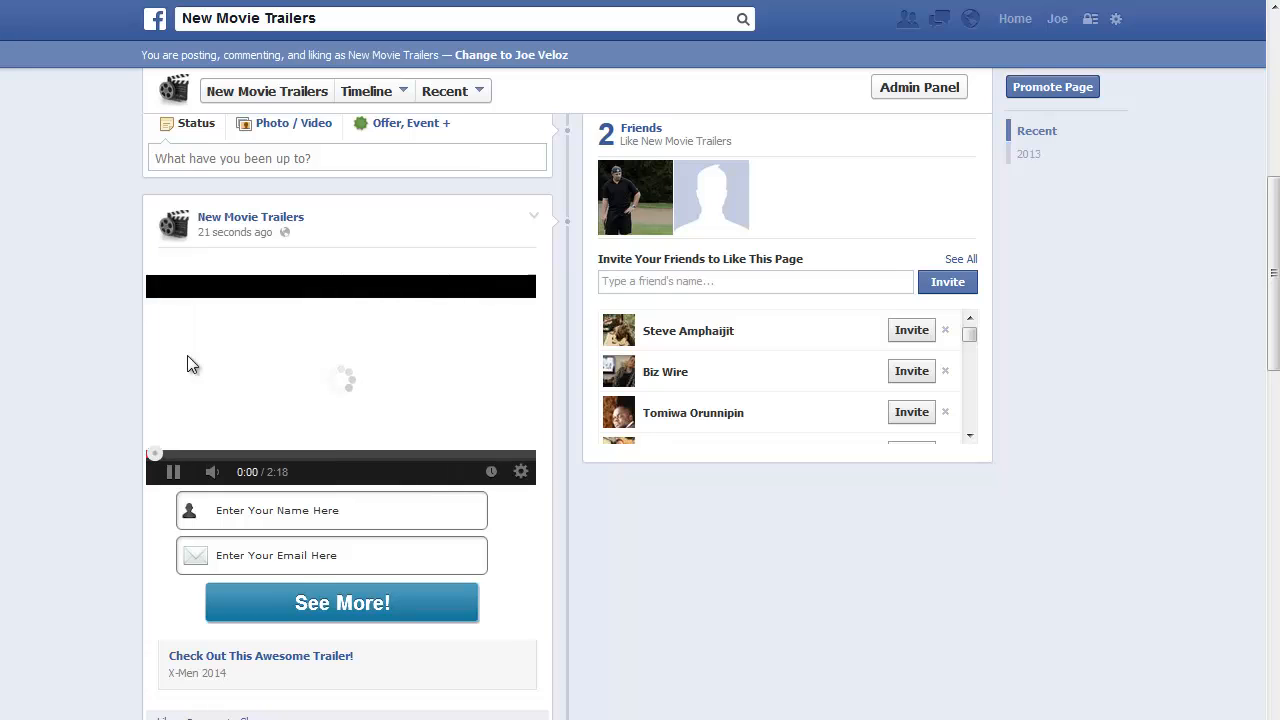
{"action": "left_click", "coordinate": [173, 471]}
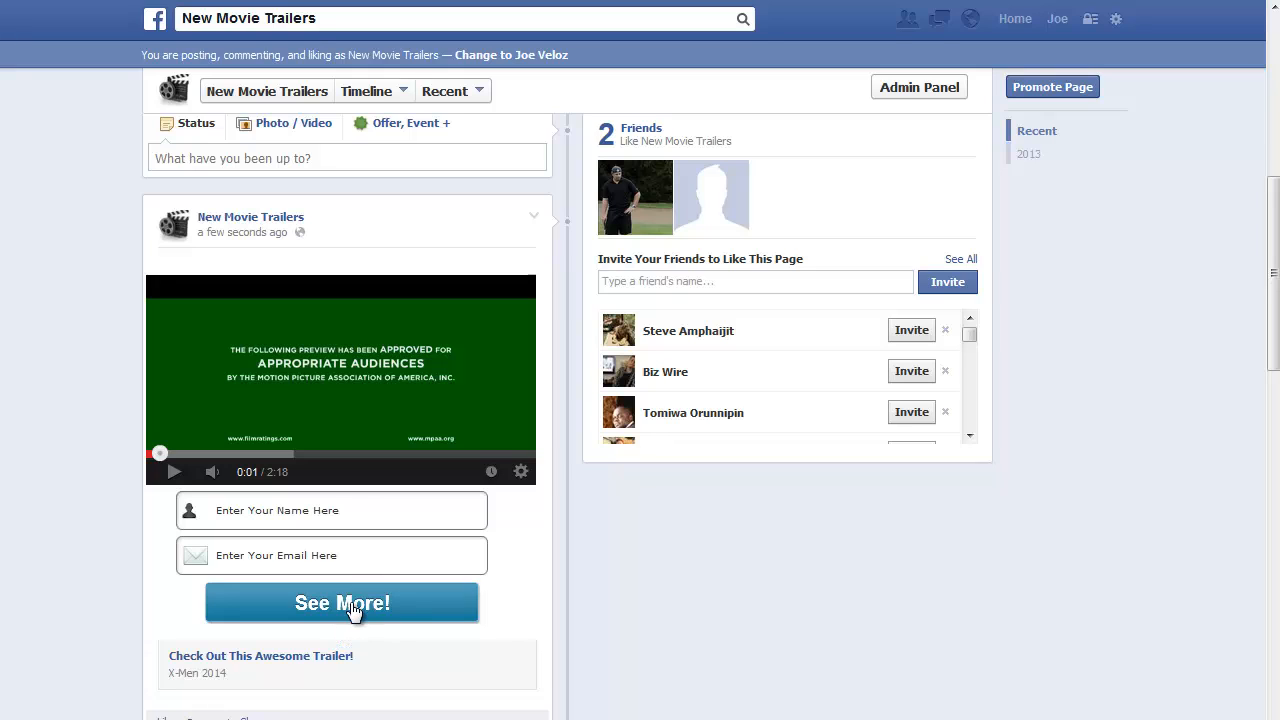
- Fill in the optin form under the trailer post with the name TEST and a test email address
{"action": "left_click", "coordinate": [306, 512]}
{"action": "type", "text": "TEST"}
{"action": "key", "text": "Tab"}
{"action": "type", "text": "T"}
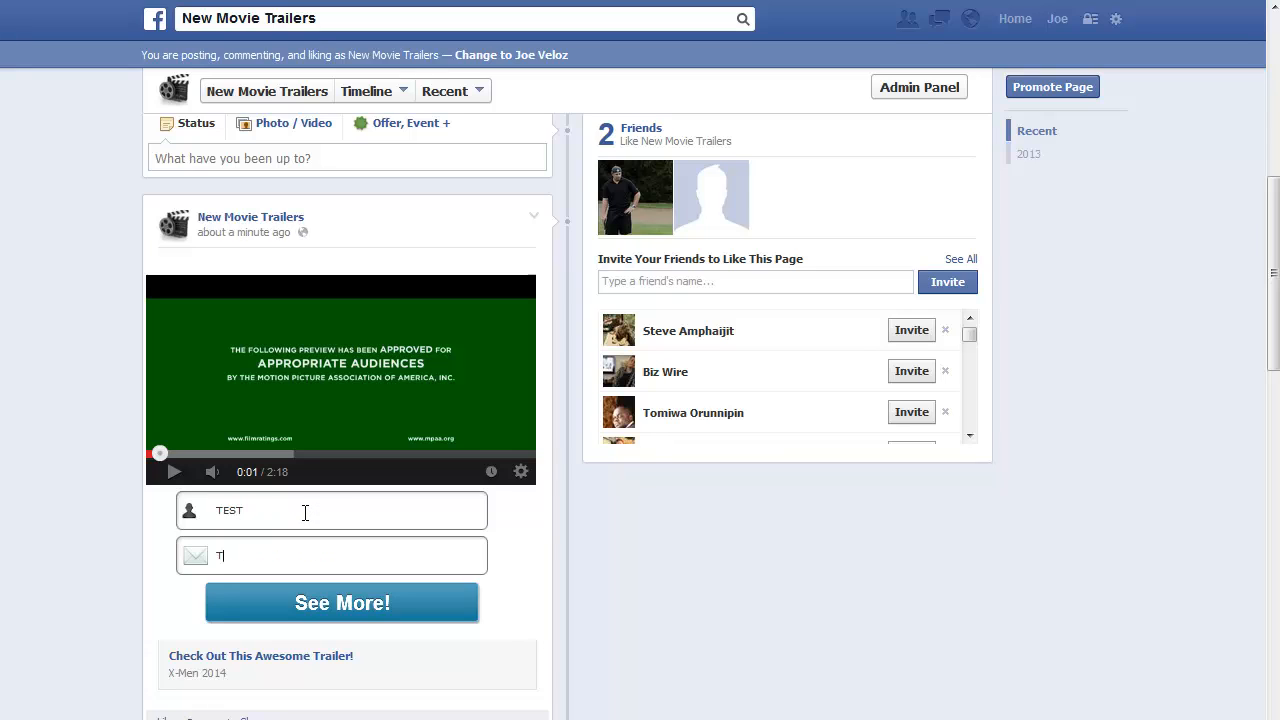
{"action": "type", "text": "EST@ABC.COM"}
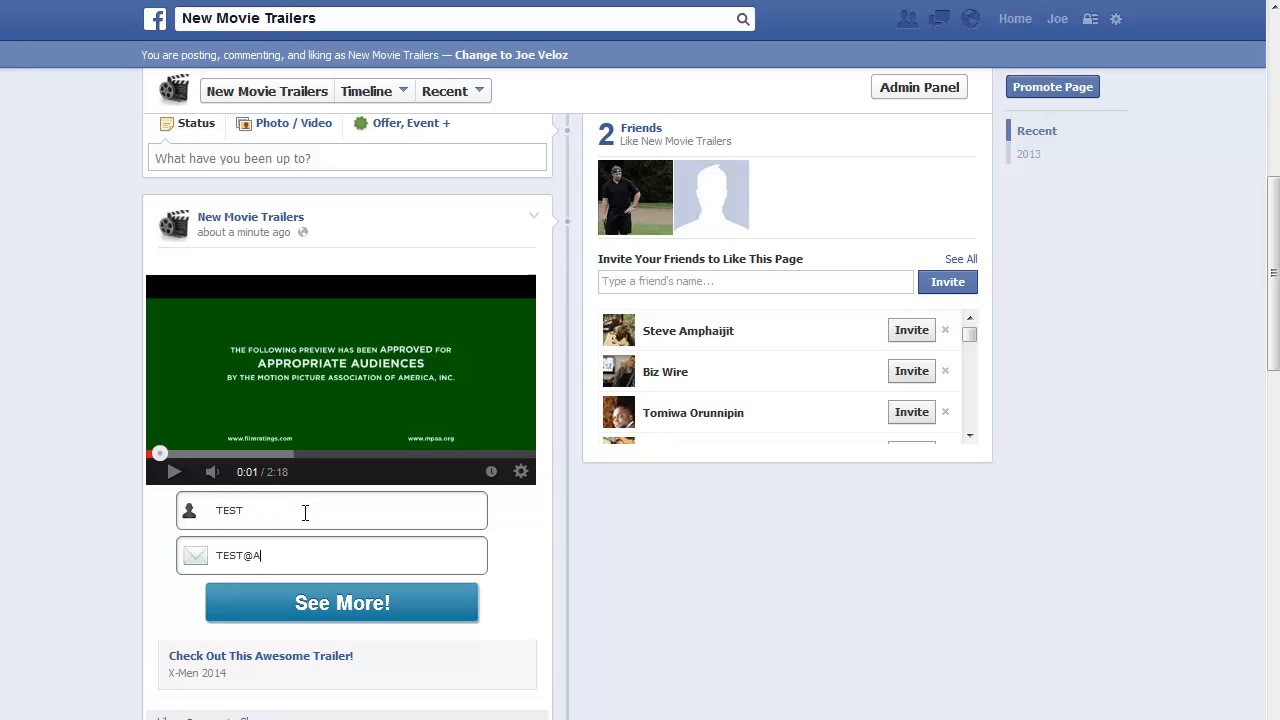